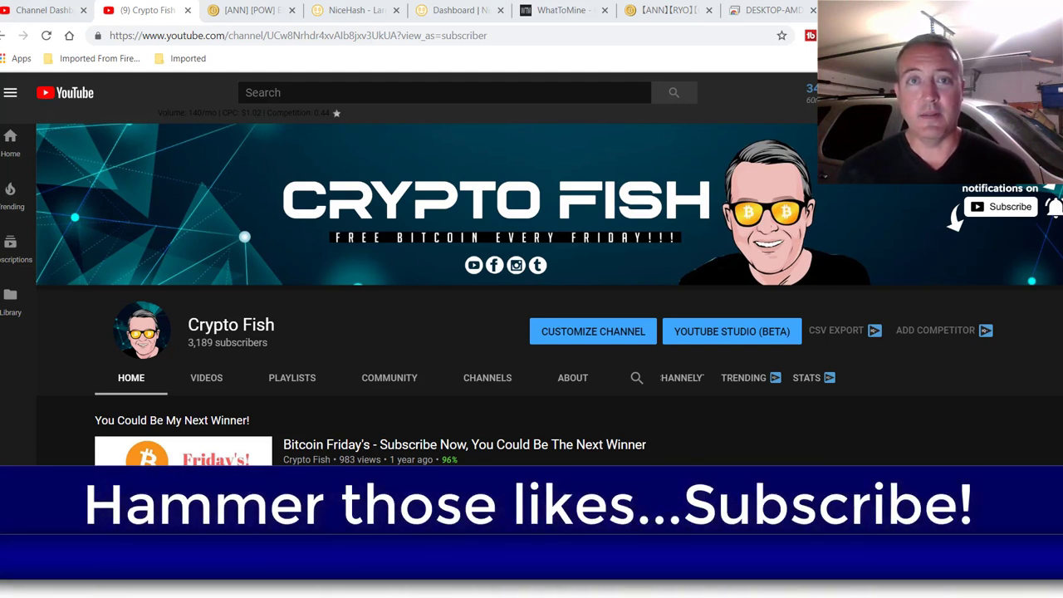
Step: Switch to the NiceHash website and open the NiceHash Miner page from its sellers links
left_click(358, 11)
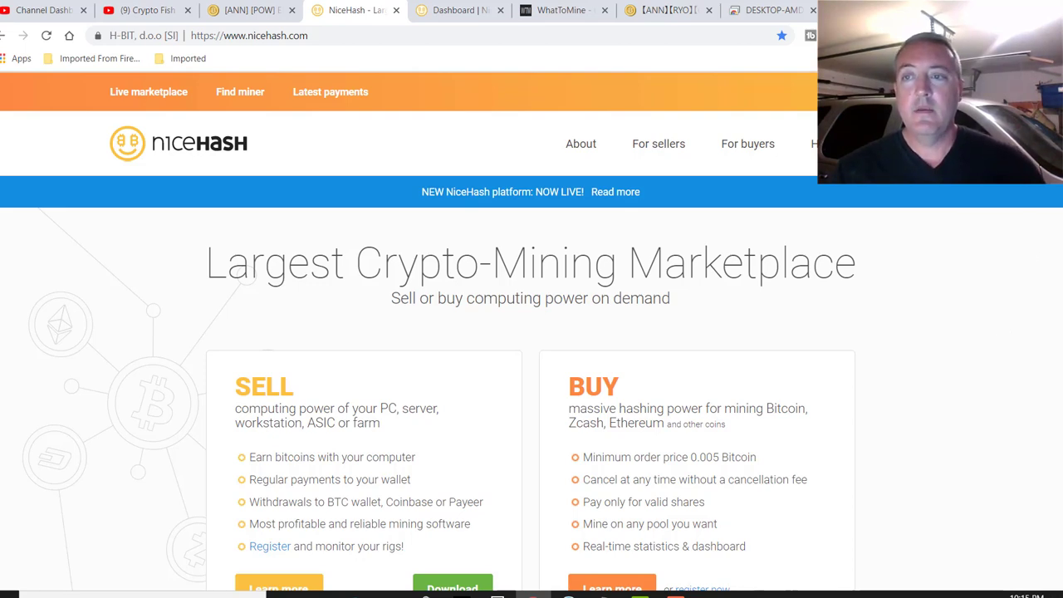
scroll(624, 239, "down", 12)
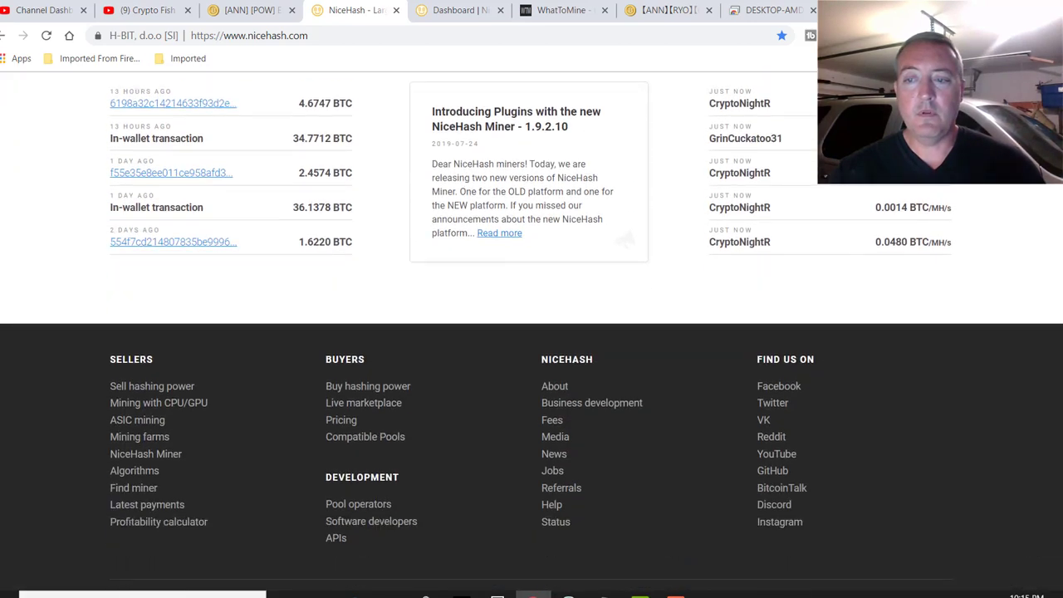
scroll(531, 324, "down", 2)
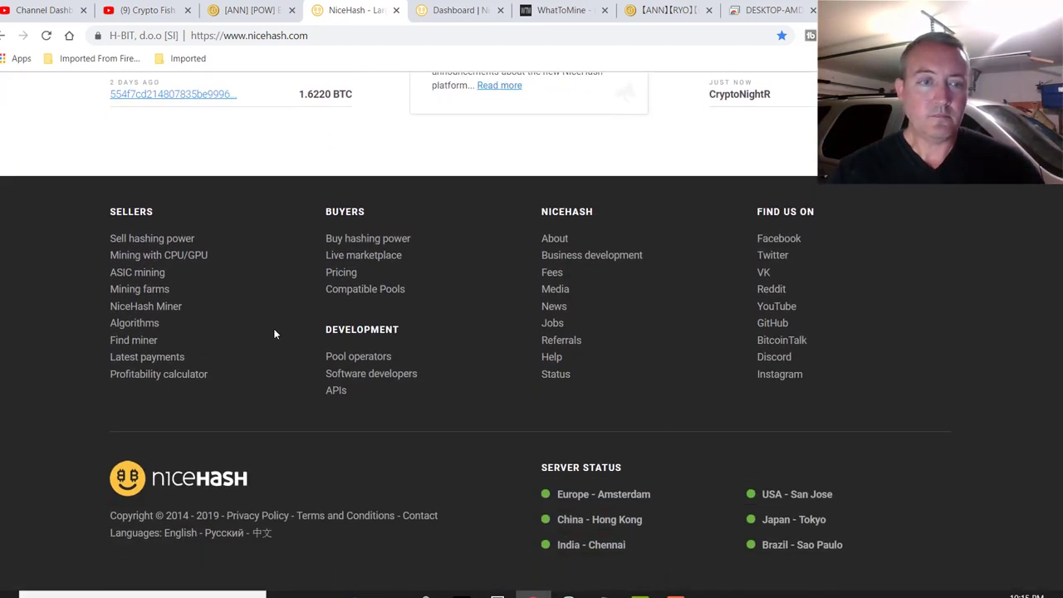
left_click(163, 307)
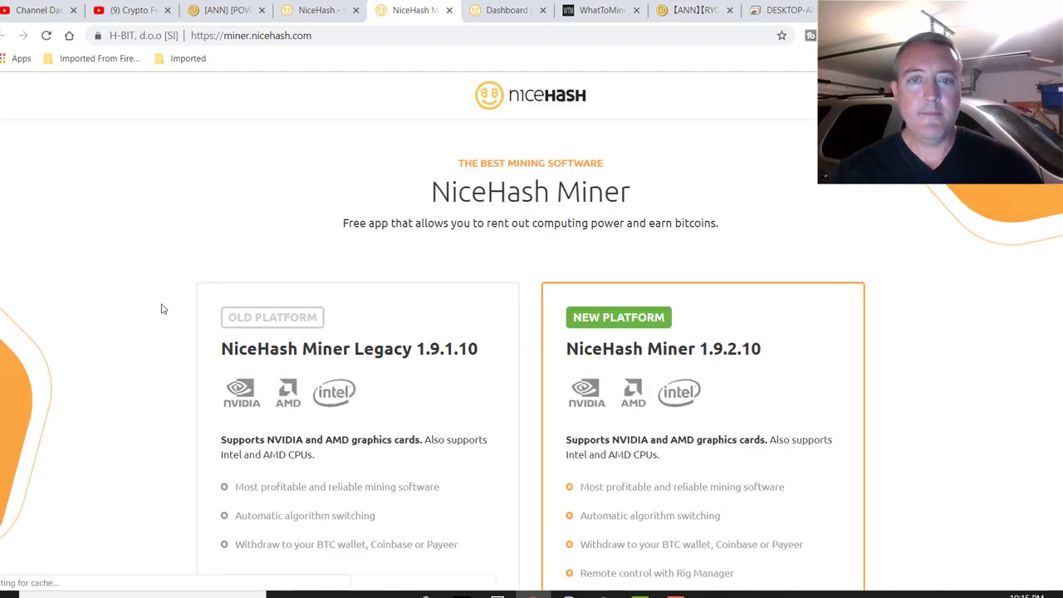
Step: Start mining with the new-platform NiceHash Miner 1.9.2.10 and close the duplicate dashboard page
scroll(694, 285, "down", 2)
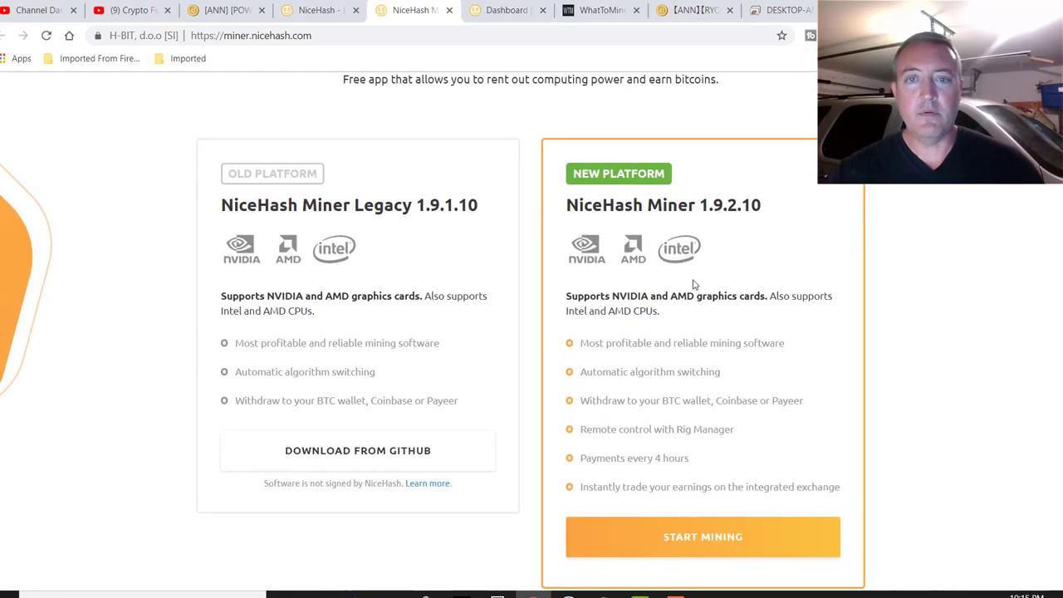
scroll(695, 286, "down", 1)
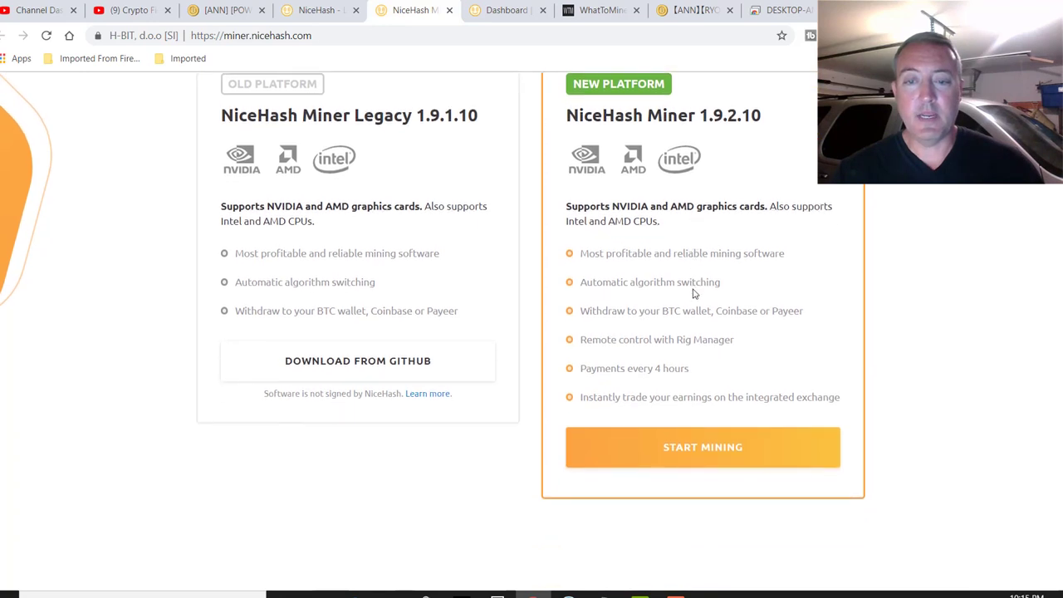
left_click(712, 455)
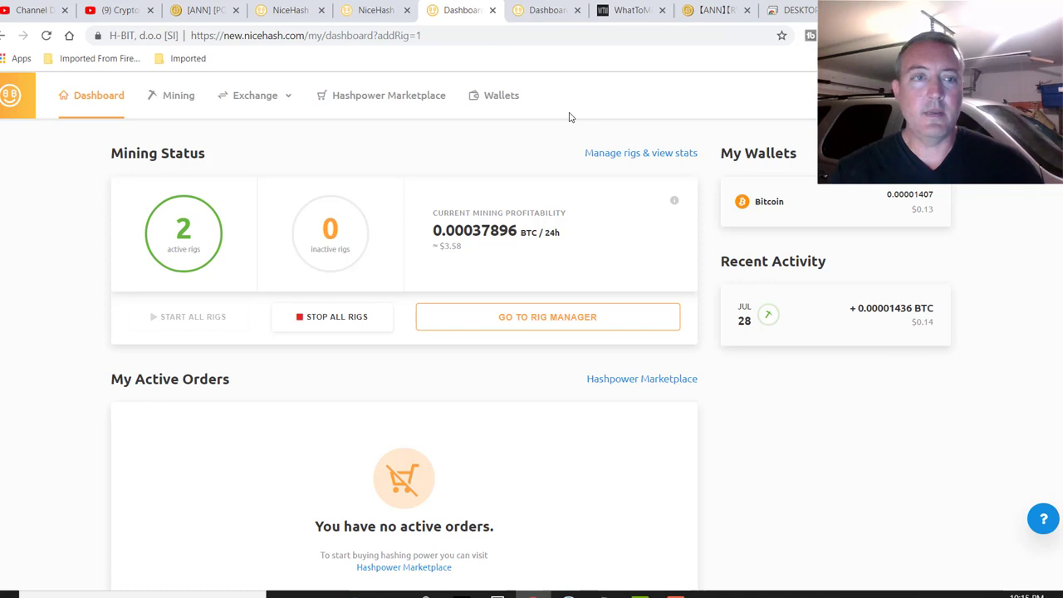
left_click(577, 10)
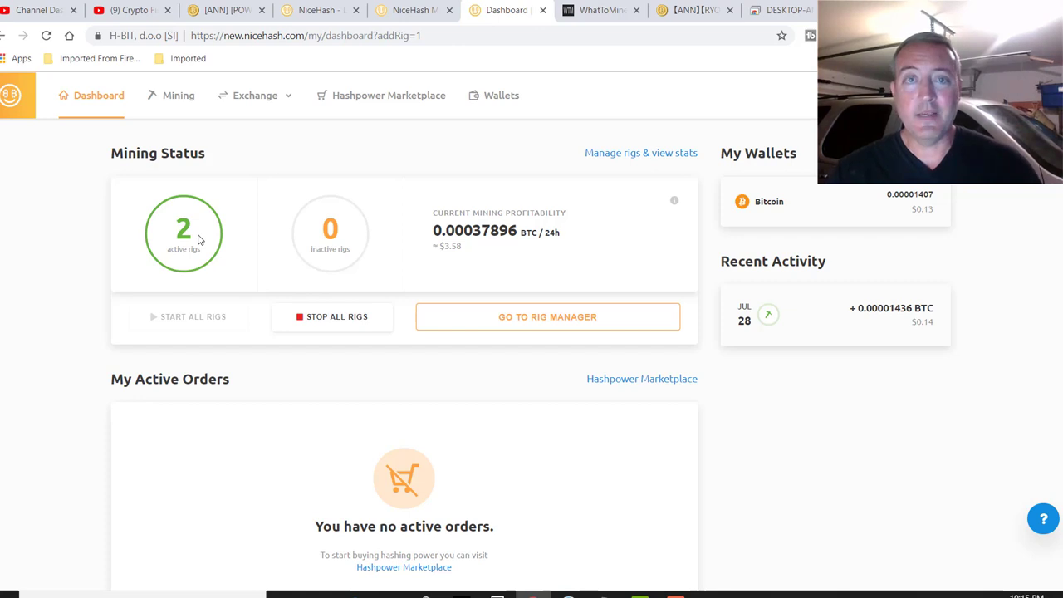
Step: Open the mining section, choose NiceHash Miner as the mining option and go to its GitHub release page
left_click(172, 98)
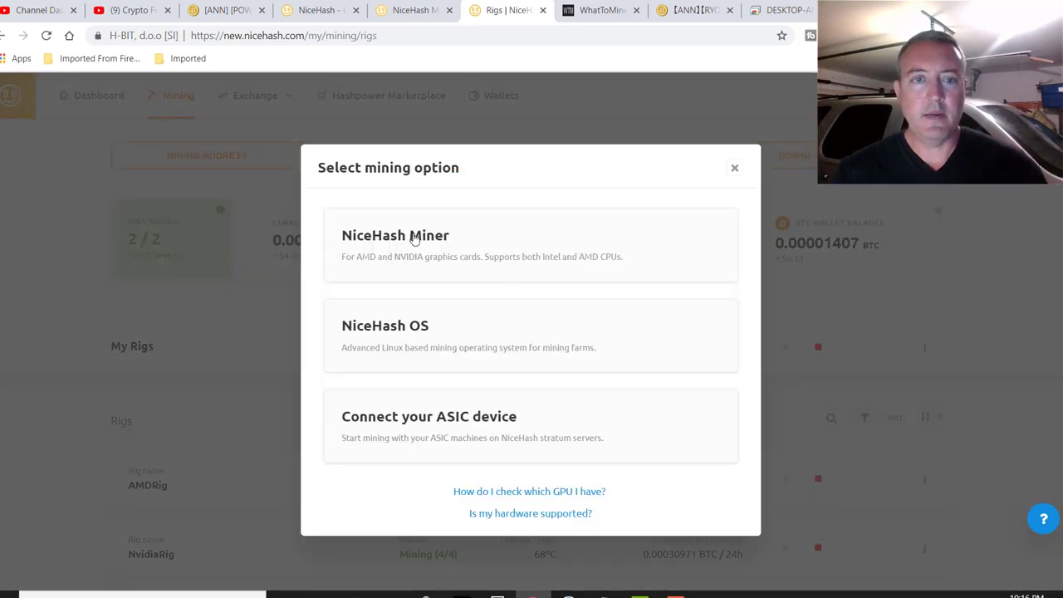
left_click(413, 237)
left_click(503, 325)
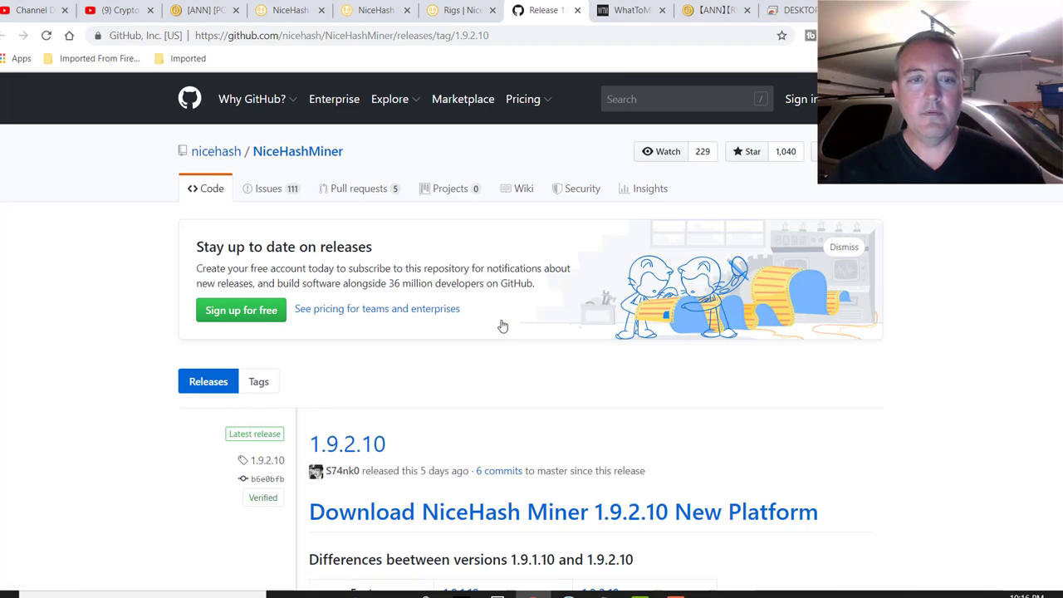
Step: Review the NiceHash Miner 1.9.2.10 release notes, usage guidelines and downloadable assets
scroll(502, 326, "down", 3)
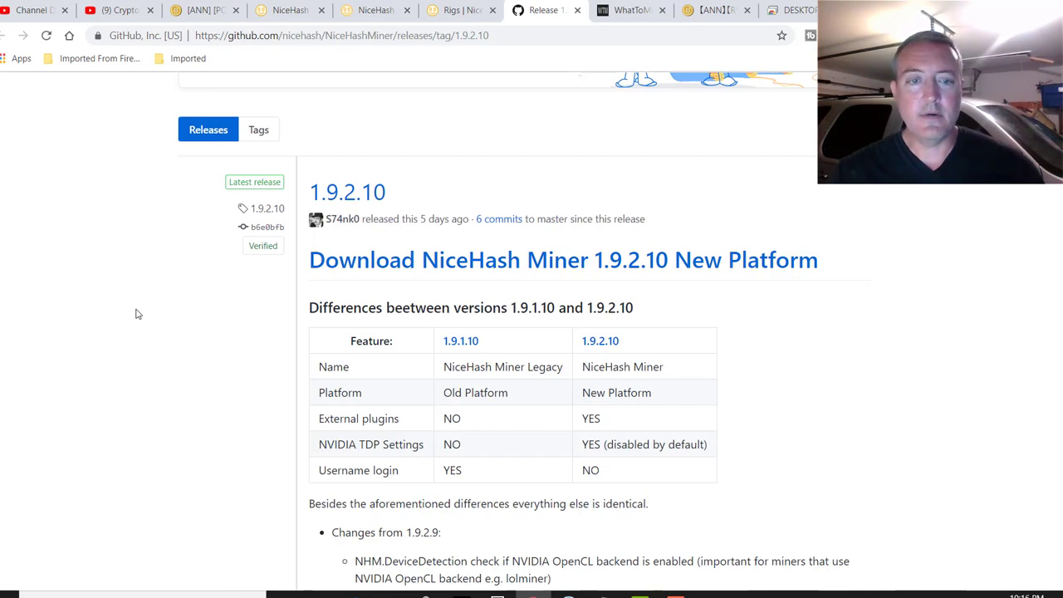
scroll(197, 300, "down", 6)
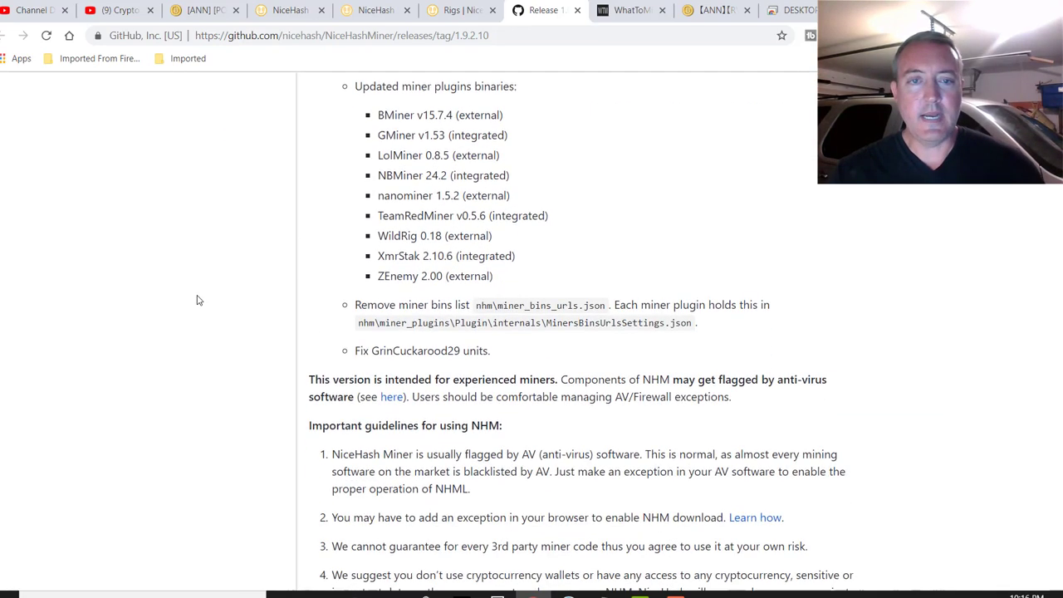
scroll(197, 300, "down", 5)
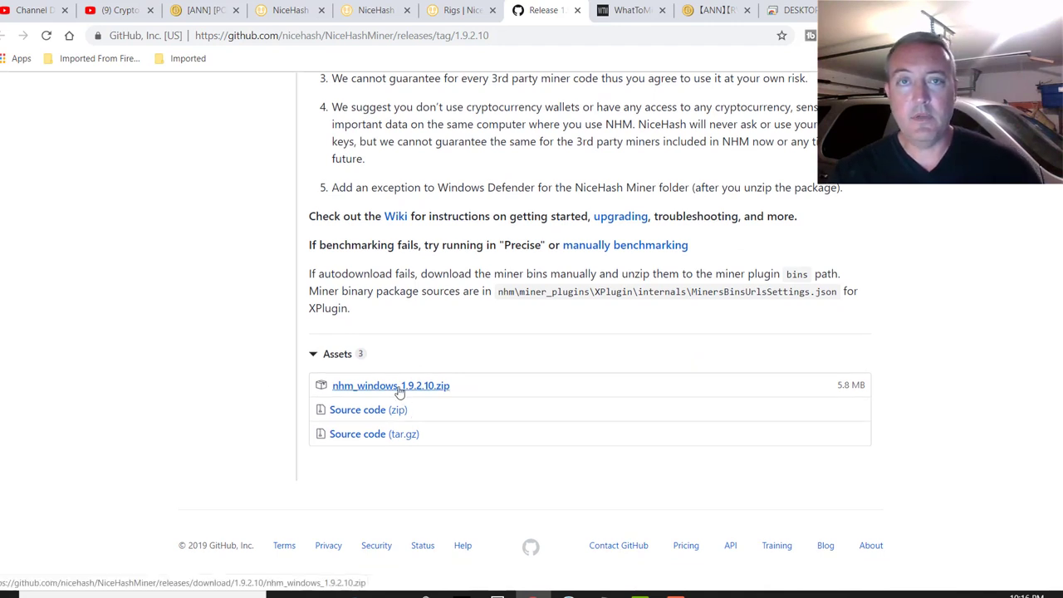
scroll(1017, 299, "up", 20)
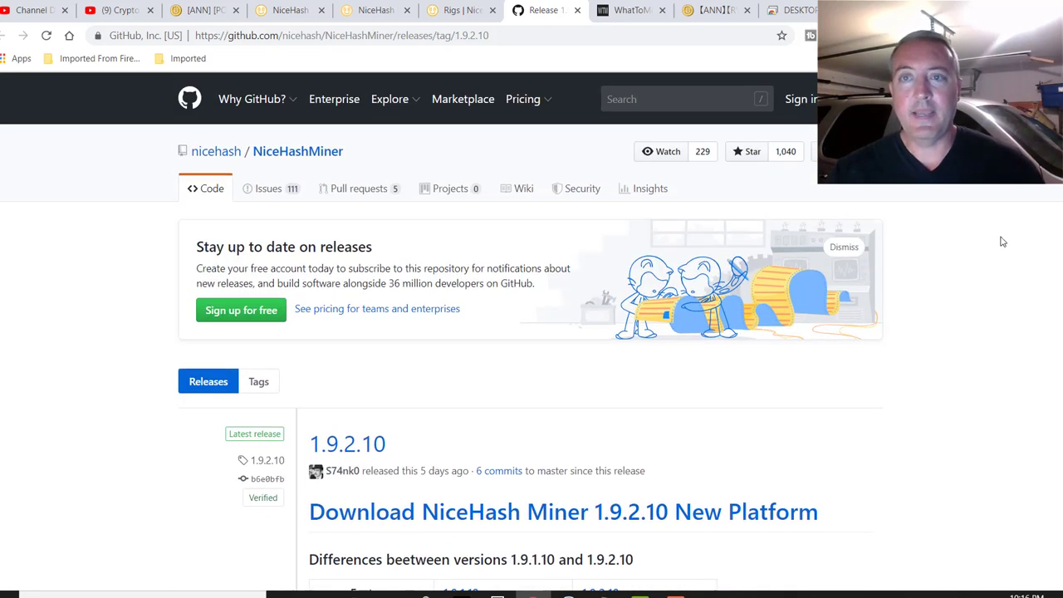
Step: Switch to the remote desktop session and check the per-device mining speeds in NiceHash Miner
key("ctrl+9")
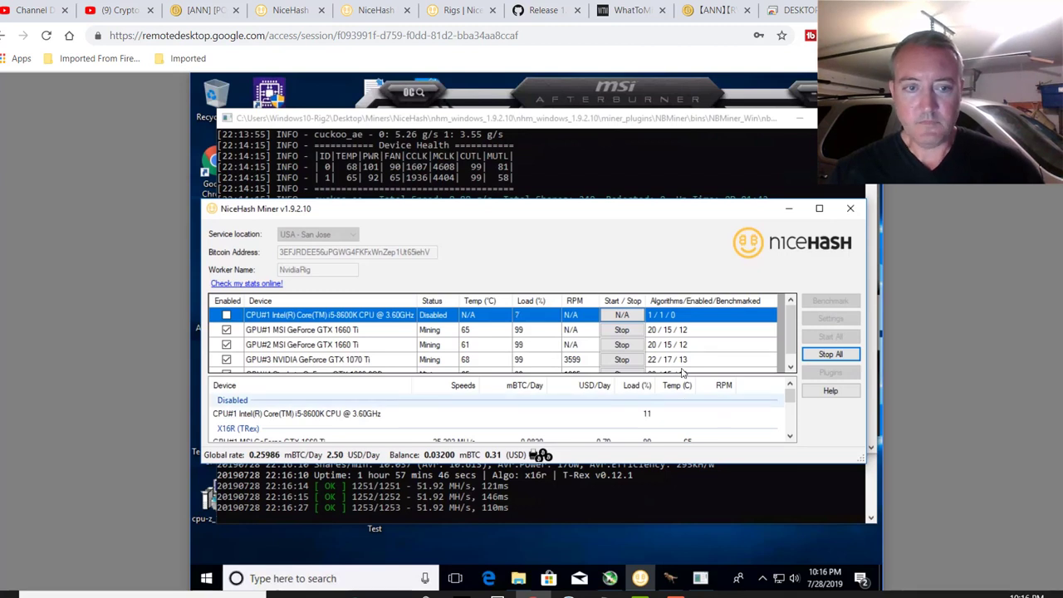
scroll(723, 408, "down", 1)
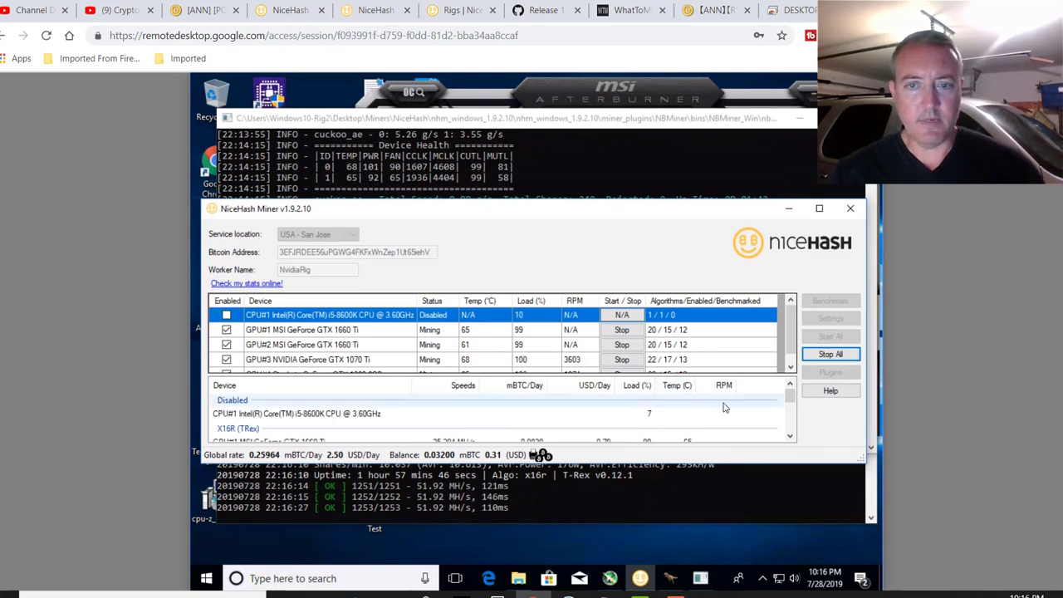
left_click(792, 436)
left_click(791, 438)
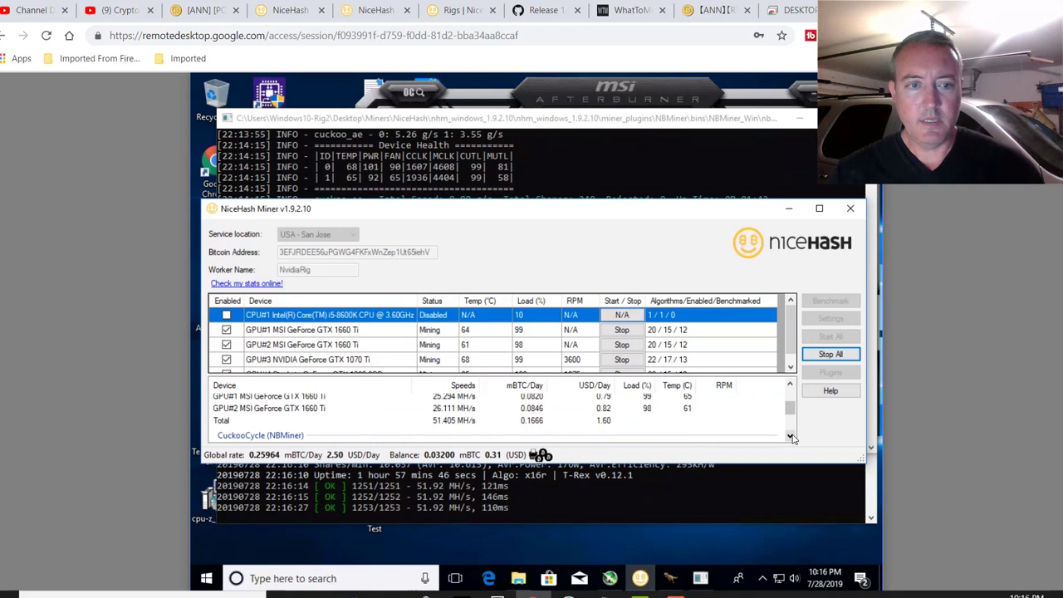
Step: In the remote File Explorer, go up to the NiceHash folder and reopen the inner extracted nhm_windows_1.9.2.10 folder
left_click(518, 579)
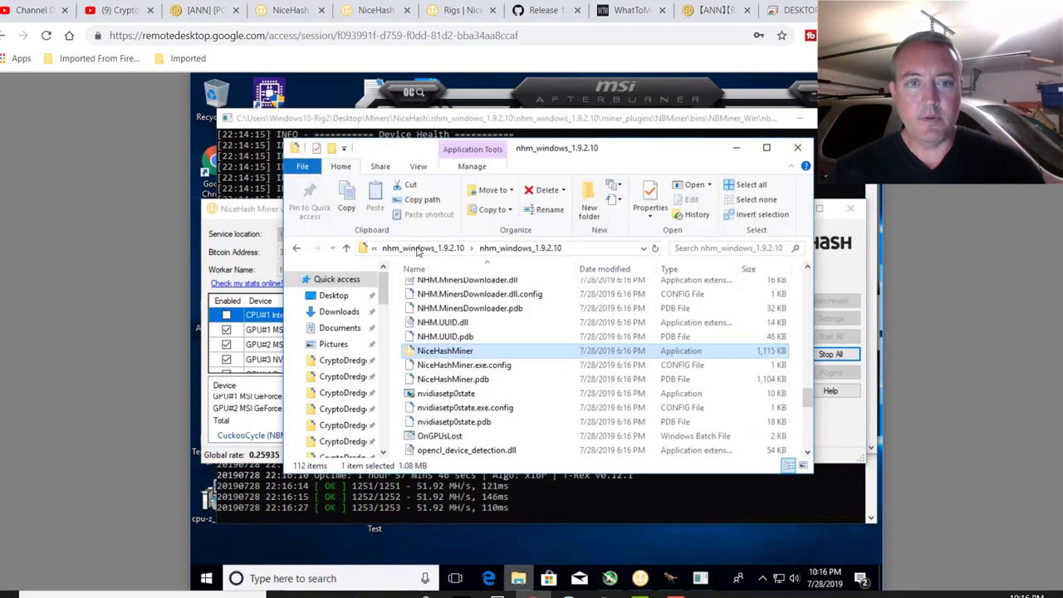
left_click(418, 249)
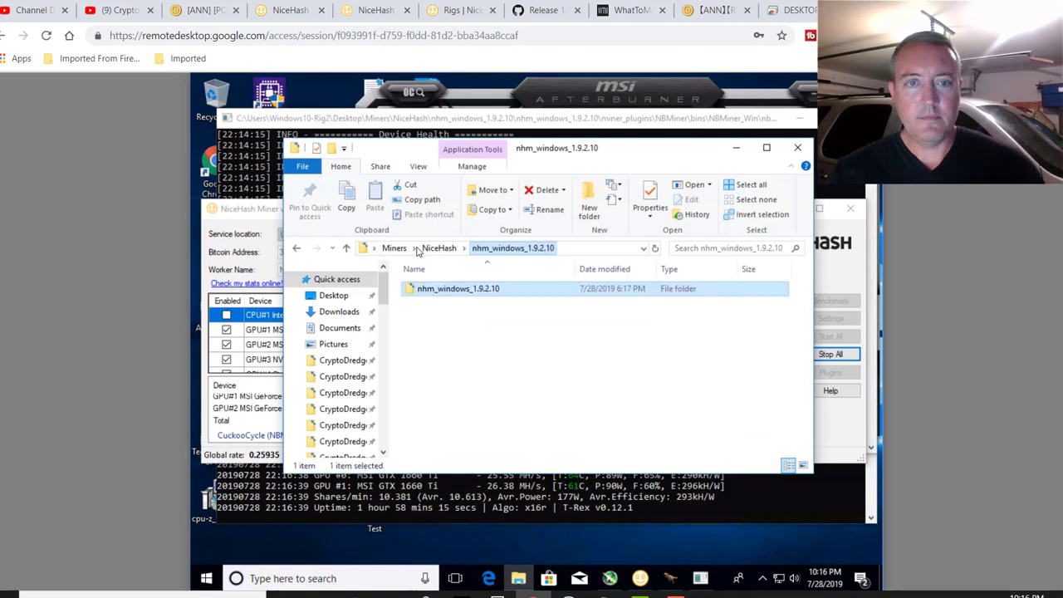
left_click(433, 250)
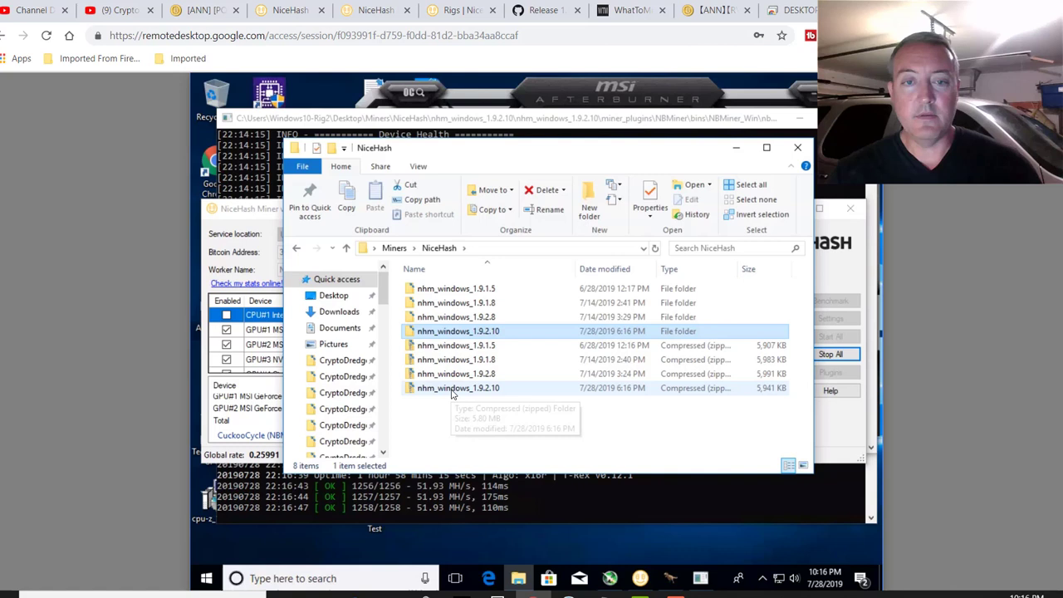
double_click(449, 333)
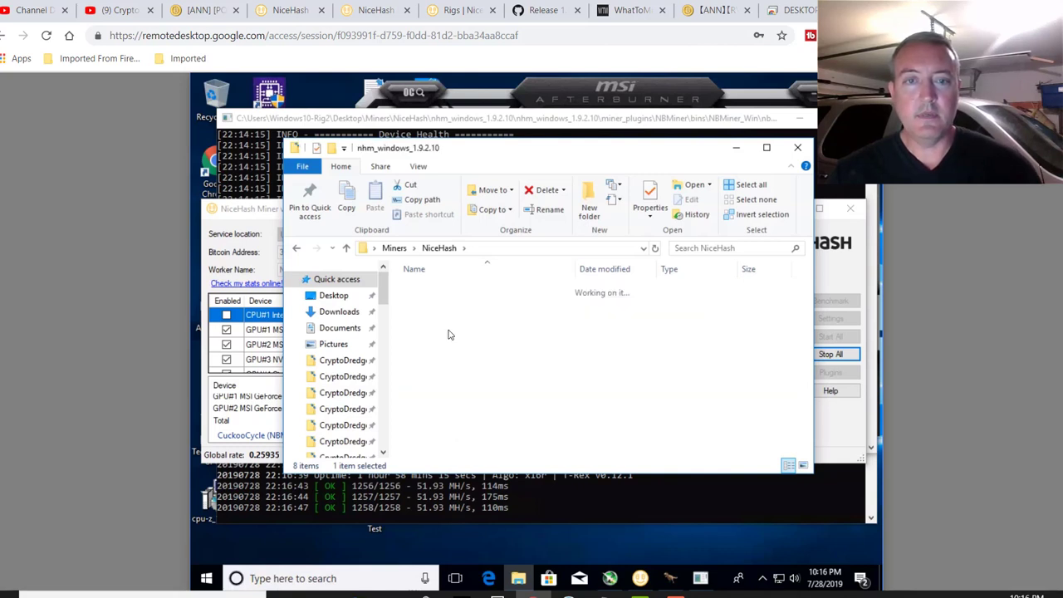
double_click(441, 296)
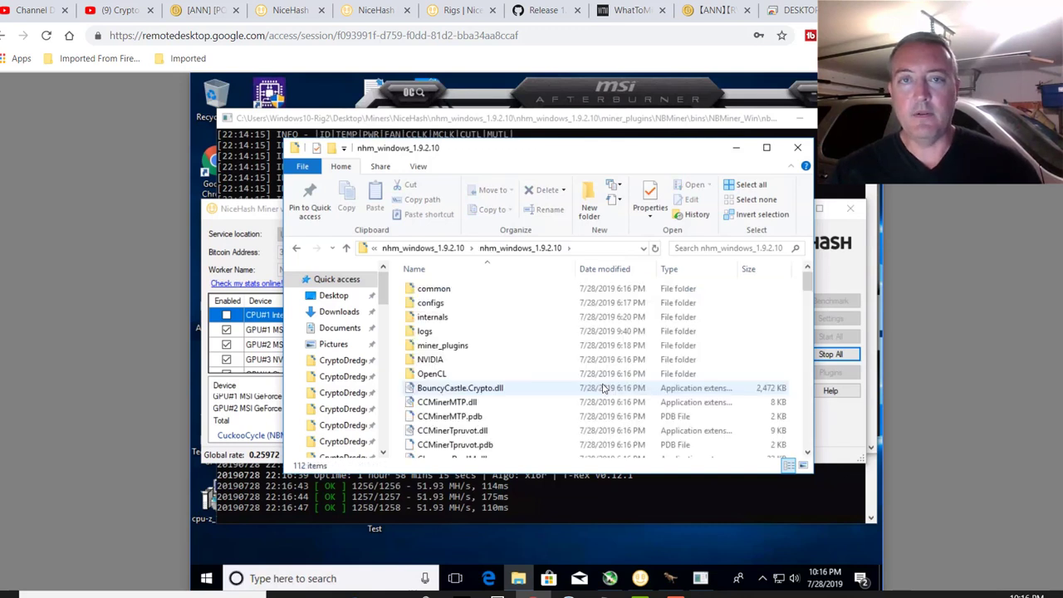
Step: Locate the NiceHashMiner application in the extracted folder, and close File Explorer
scroll(538, 367, "down", 8)
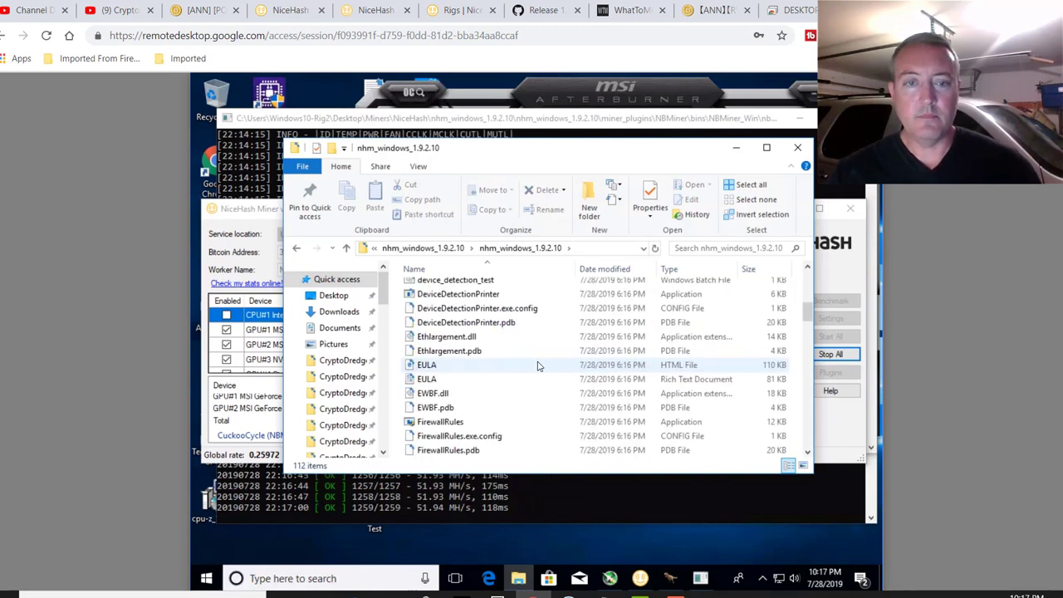
scroll(537, 367, "down", 4)
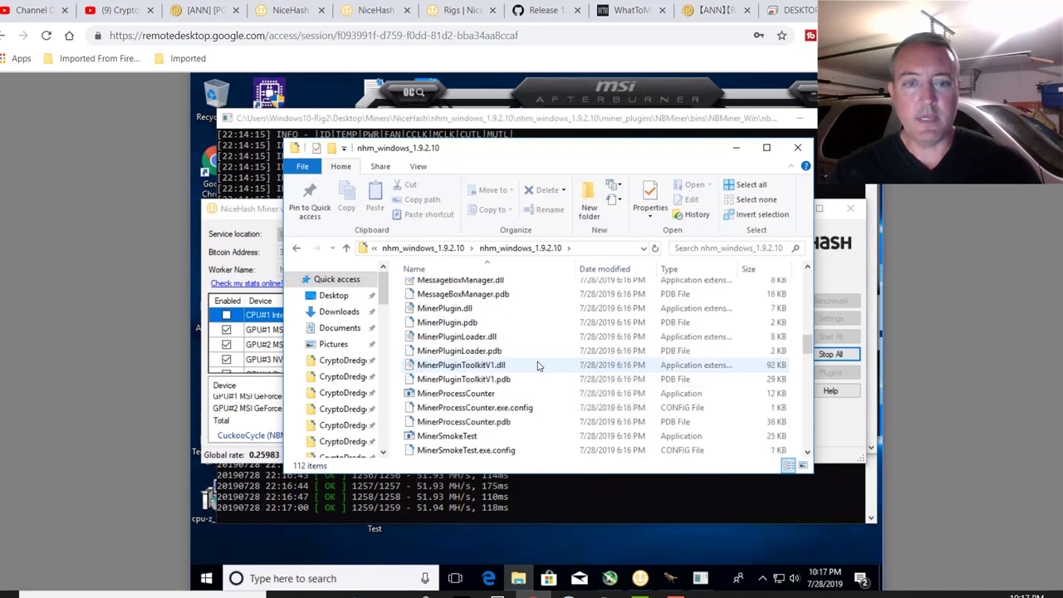
scroll(537, 367, "down", 6)
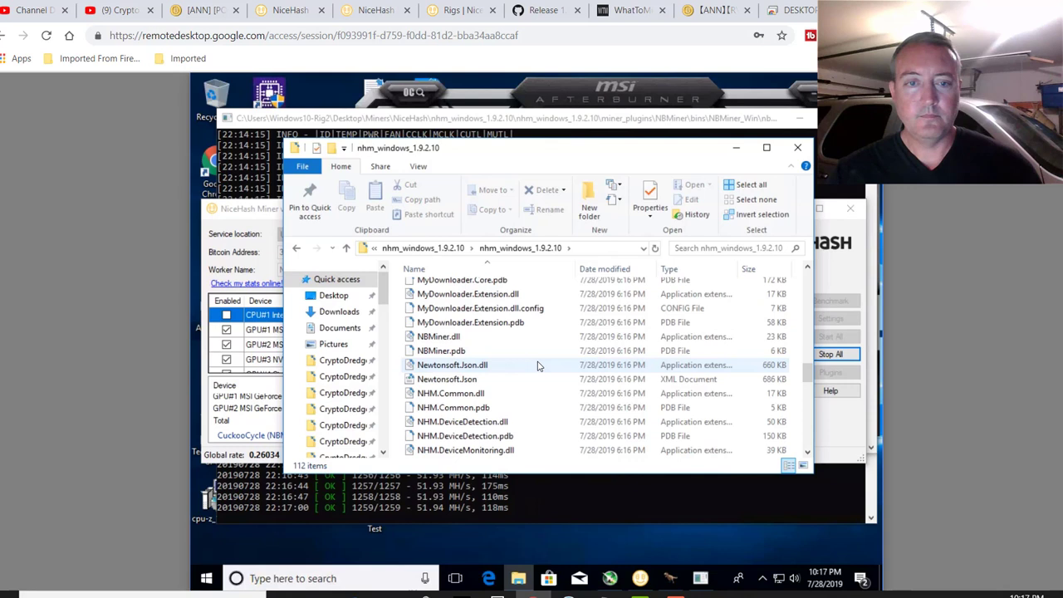
scroll(537, 366, "down", 1)
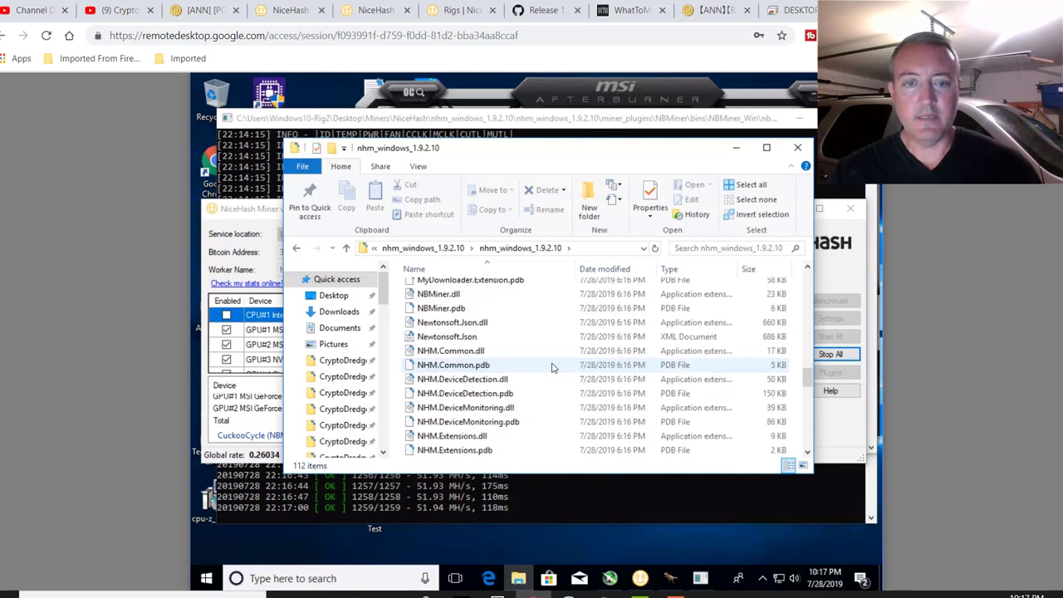
scroll(555, 357, "down", 6)
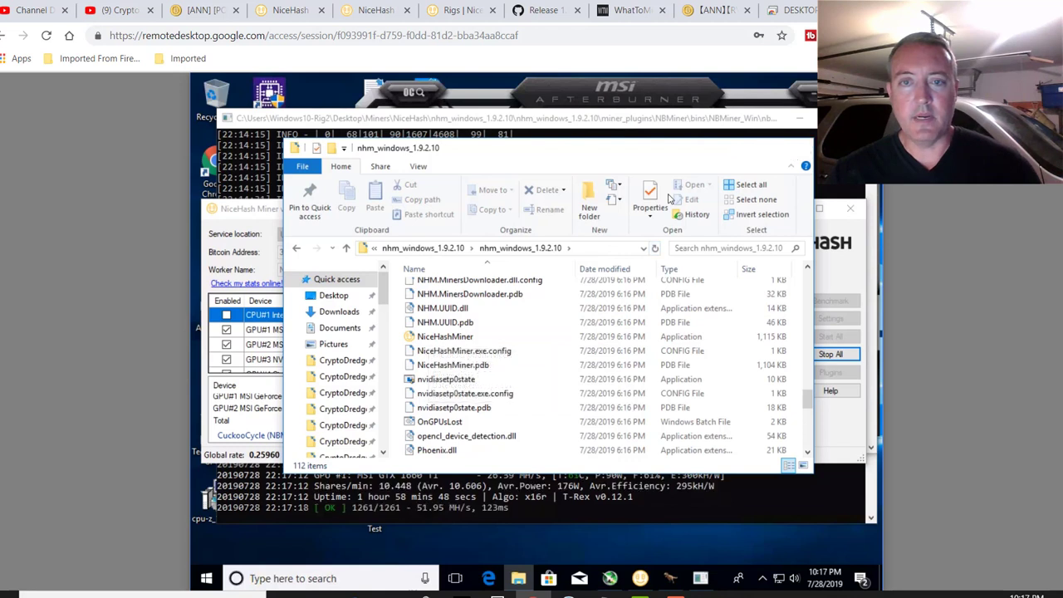
left_click(797, 148)
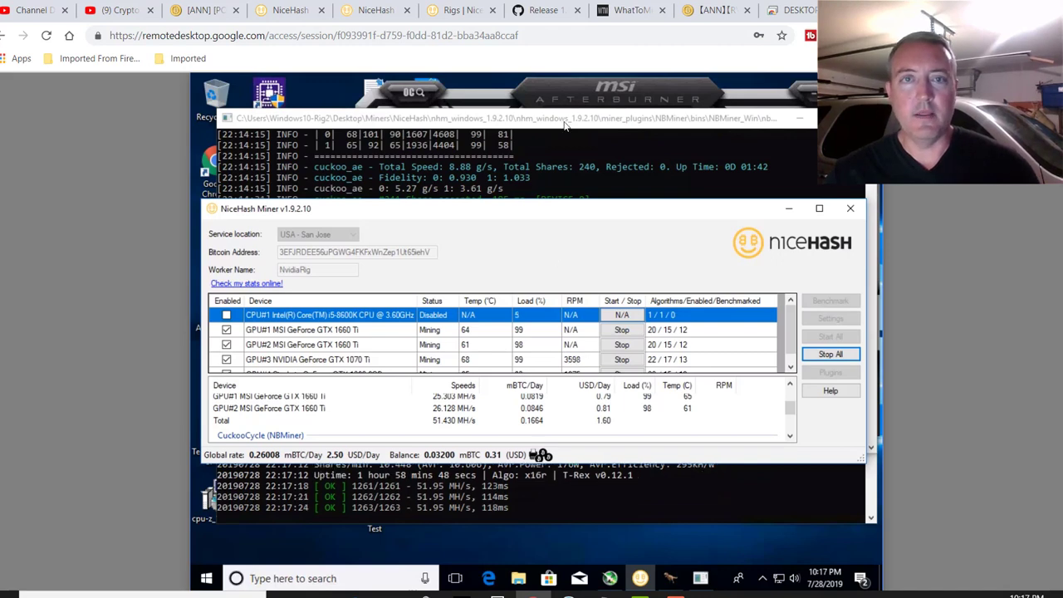
Step: Return to the NiceHash rigs page, dismiss the install dialog, and view the dashboard followed by the rig manager
left_click(459, 12)
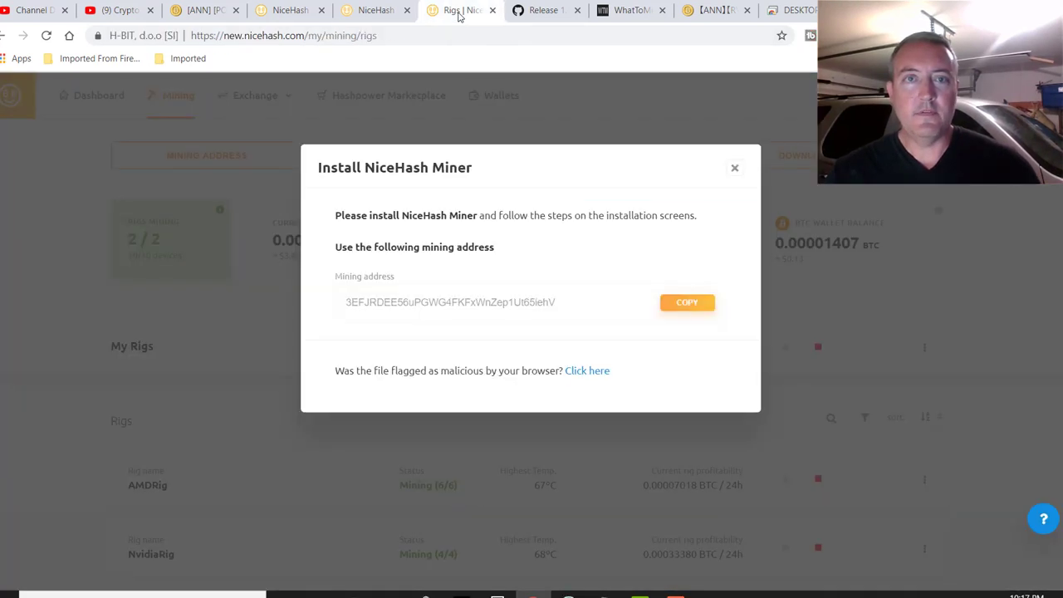
left_click(734, 168)
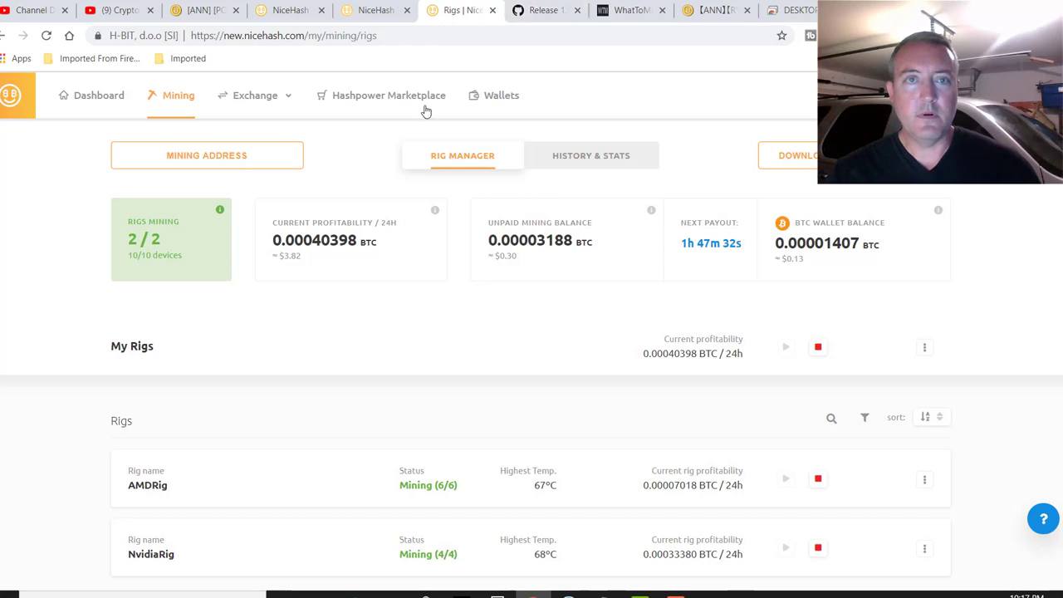
left_click(97, 103)
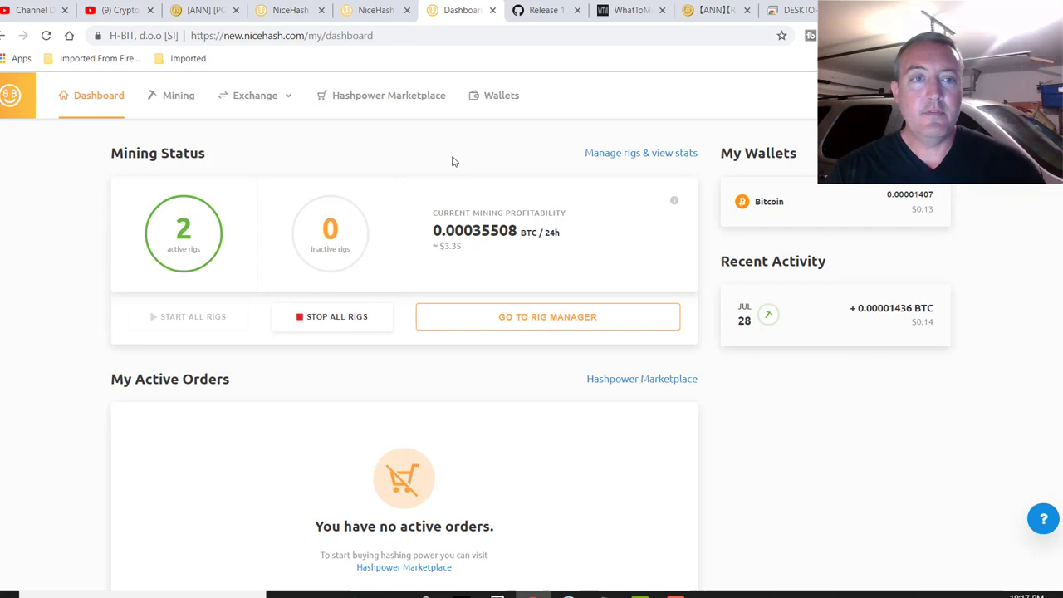
left_click(178, 103)
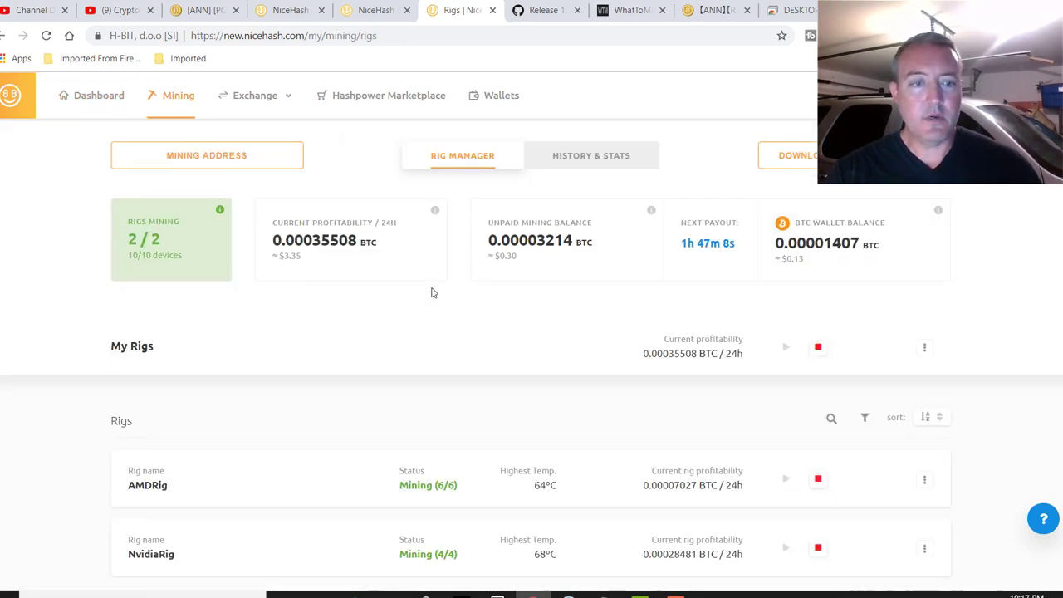
Step: Open the rig details of AMDRig and view its device list
scroll(361, 465, "down", 1)
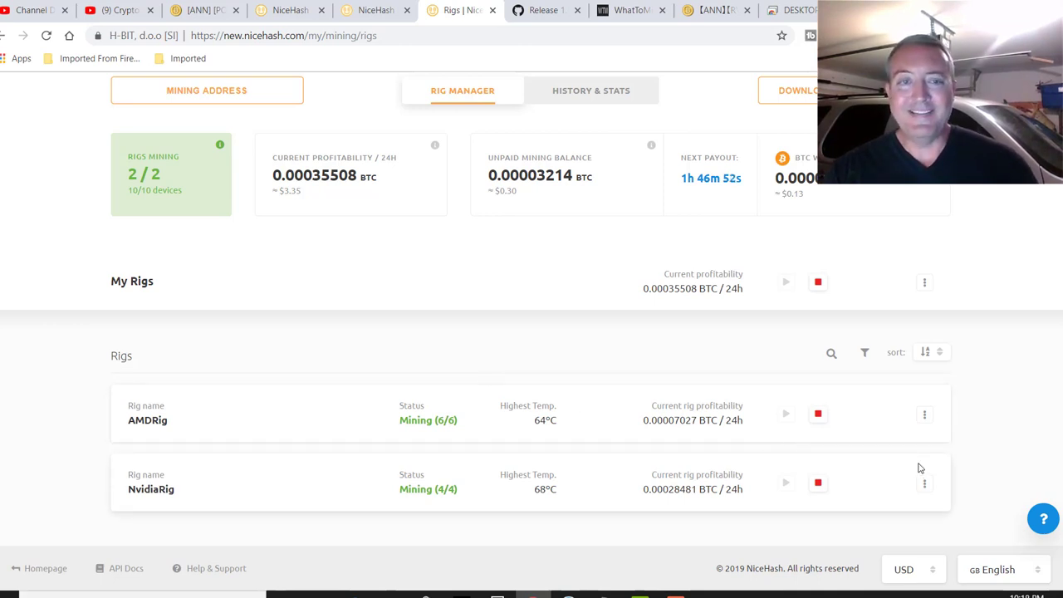
left_click(924, 415)
left_click(749, 197)
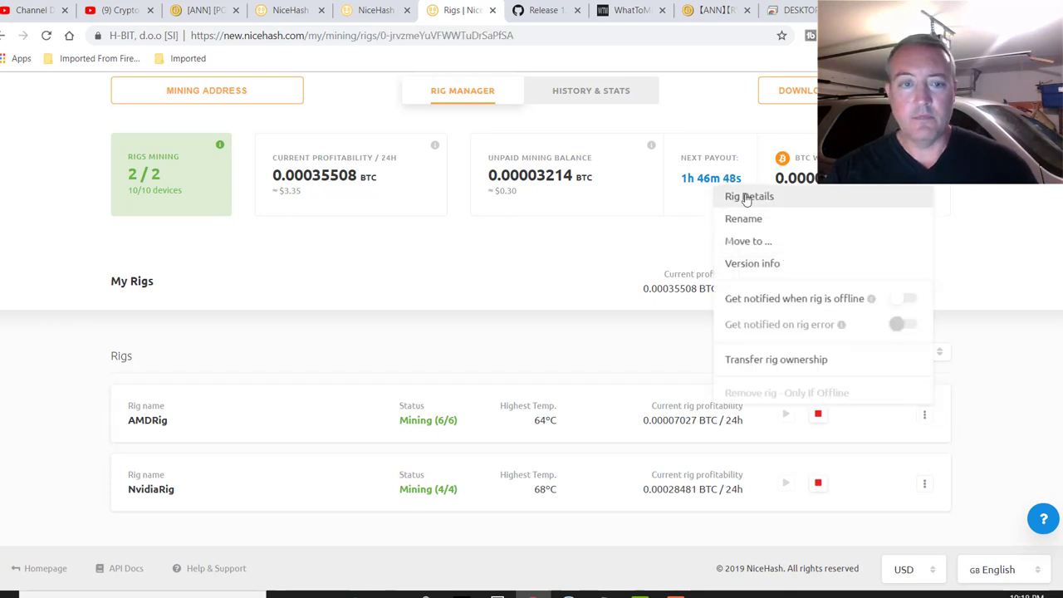
scroll(1021, 379, "down", 4)
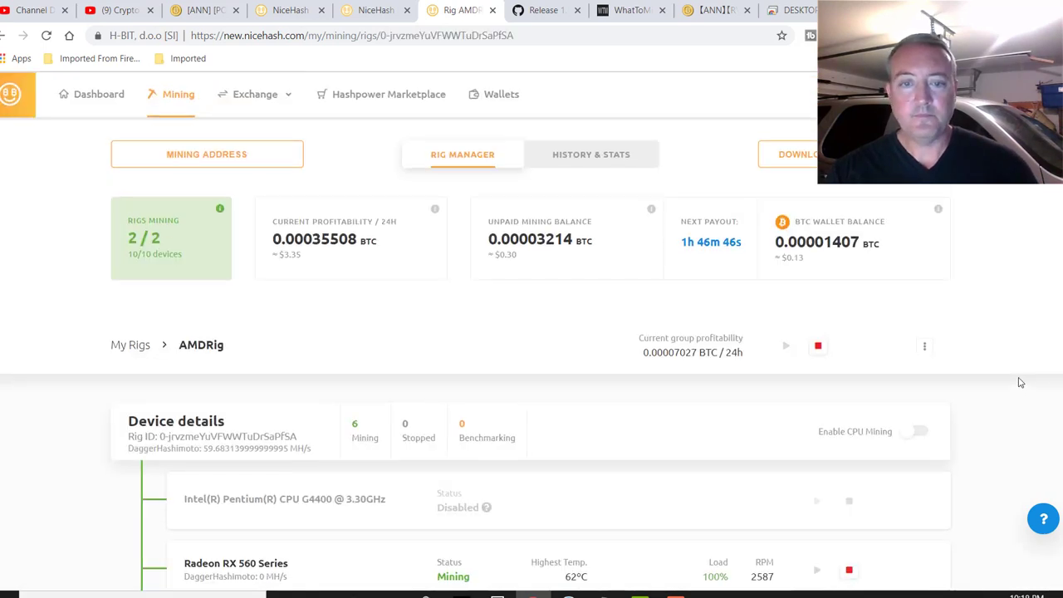
Step: Review AMDRig's devices, active workers and mining history stats, and return to the My Rigs list
scroll(1007, 373, "down", 1)
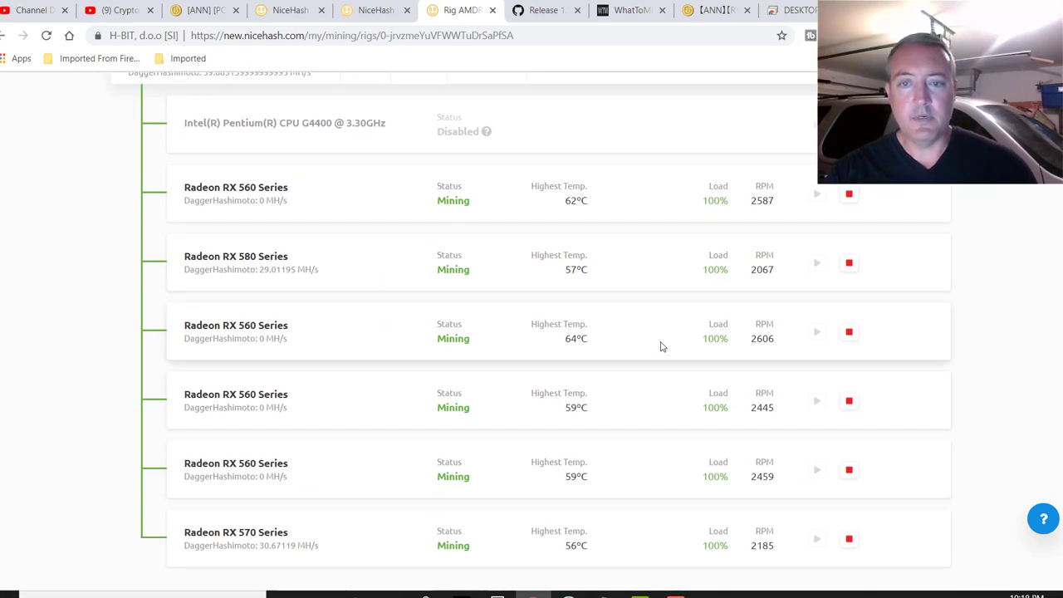
scroll(701, 498, "down", 3)
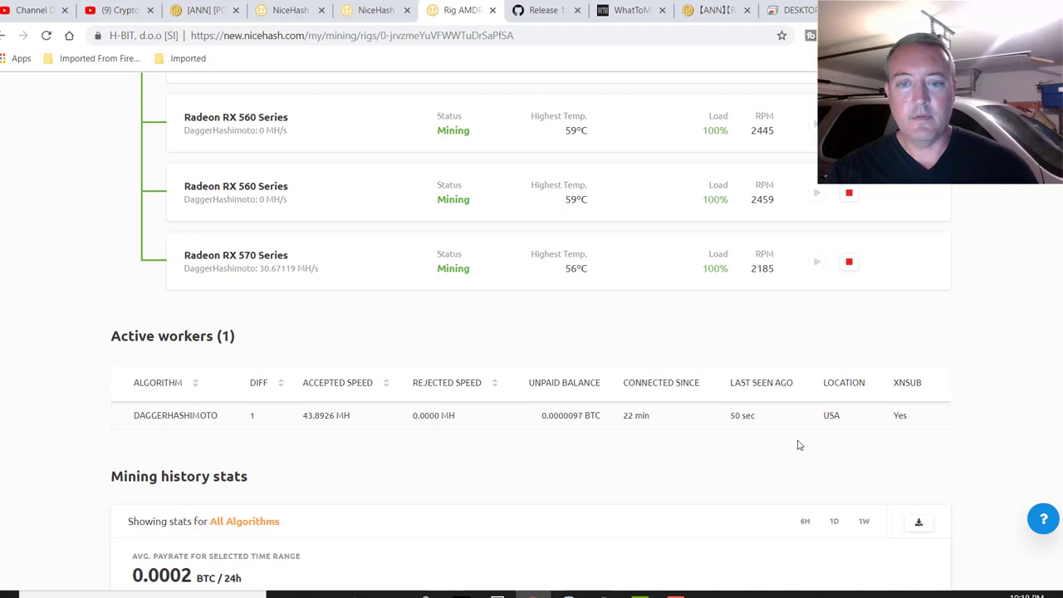
scroll(797, 445, "down", 1)
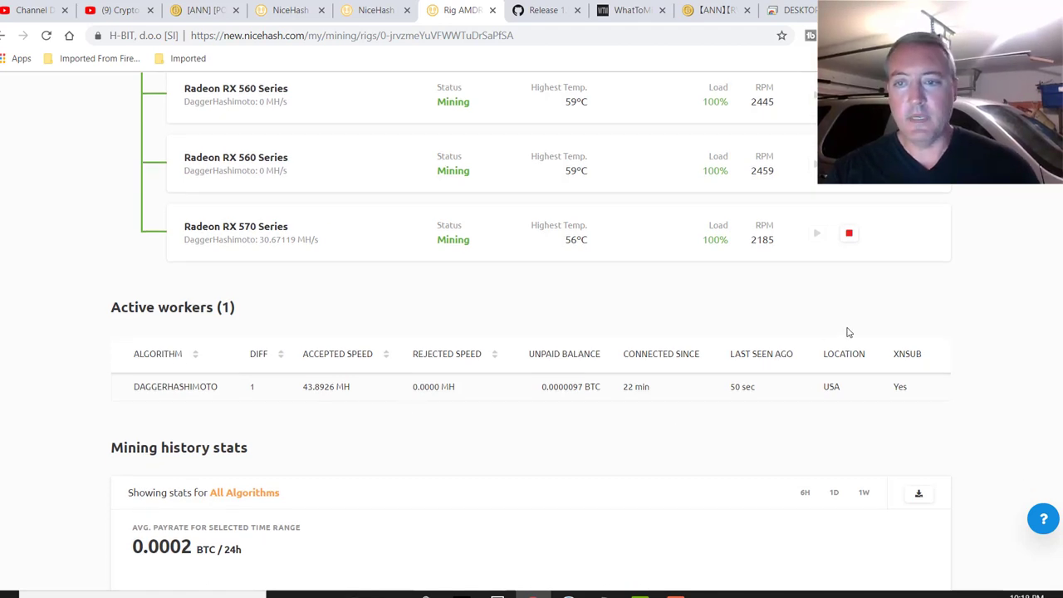
scroll(992, 330, "up", 6)
scroll(992, 330, "up", 1)
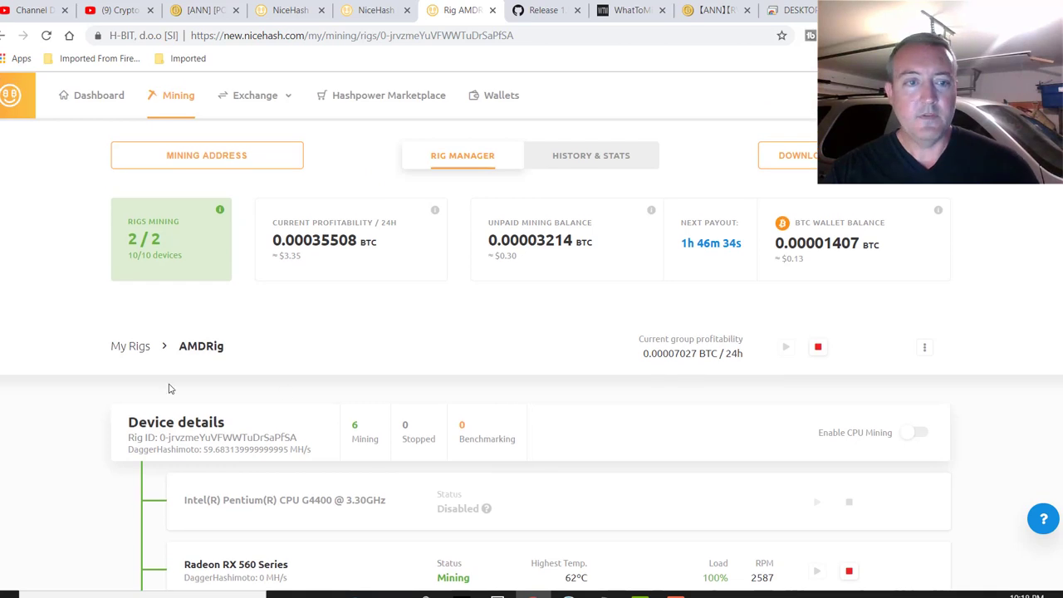
left_click(122, 352)
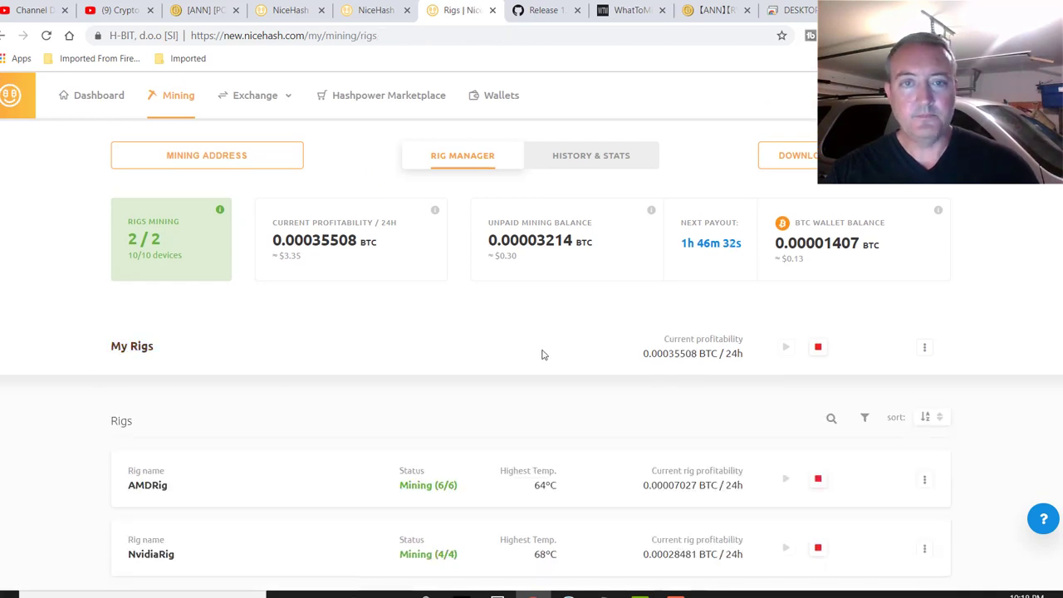
Step: View the projected income and the all-algorithms chart in History & Stats, and return to the rig manager
left_click(604, 157)
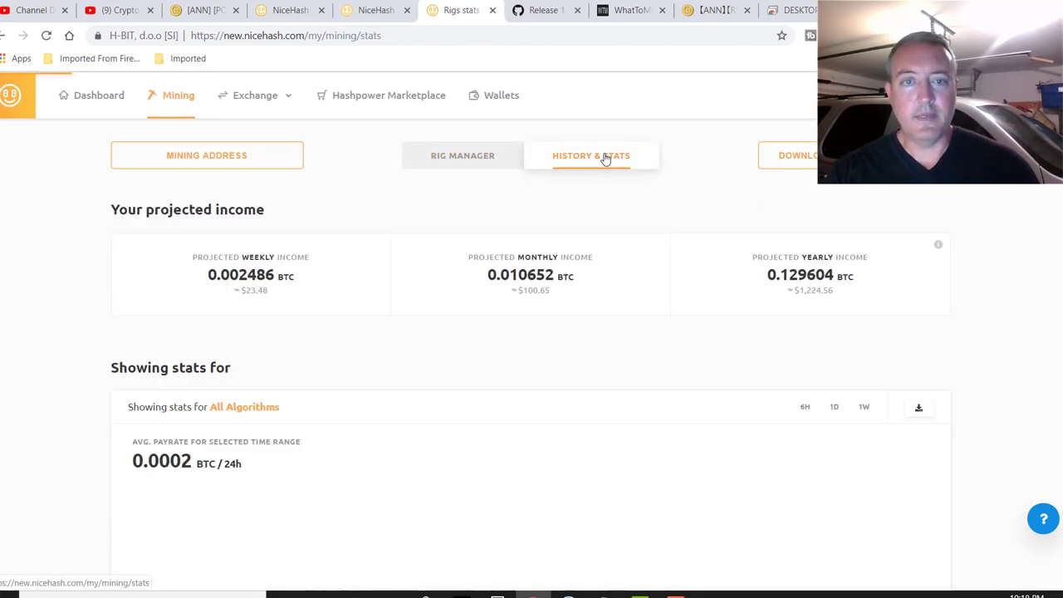
scroll(394, 363, "down", 3)
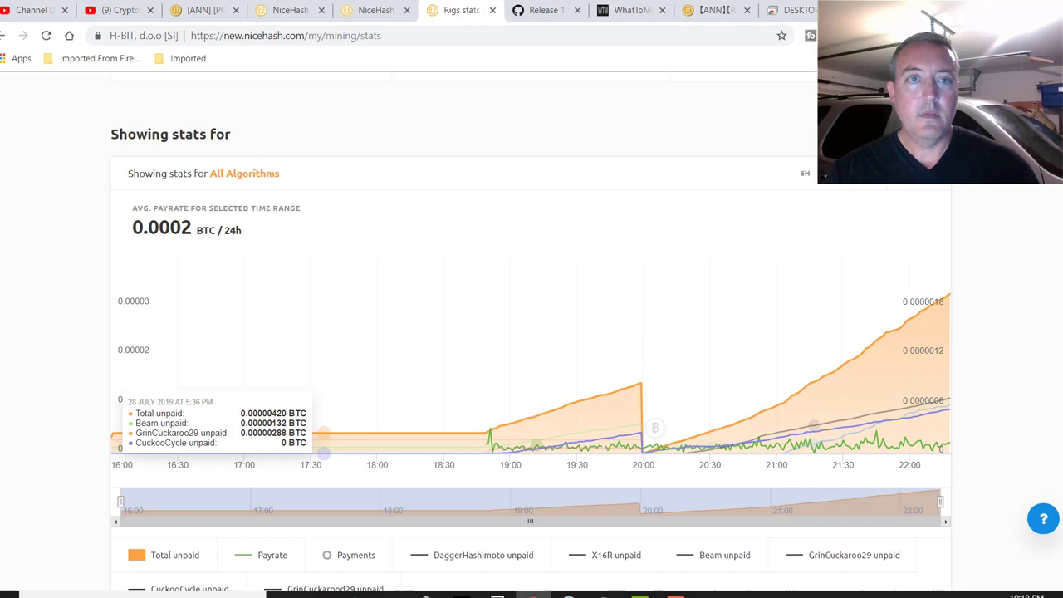
scroll(531, 332, "up", 3)
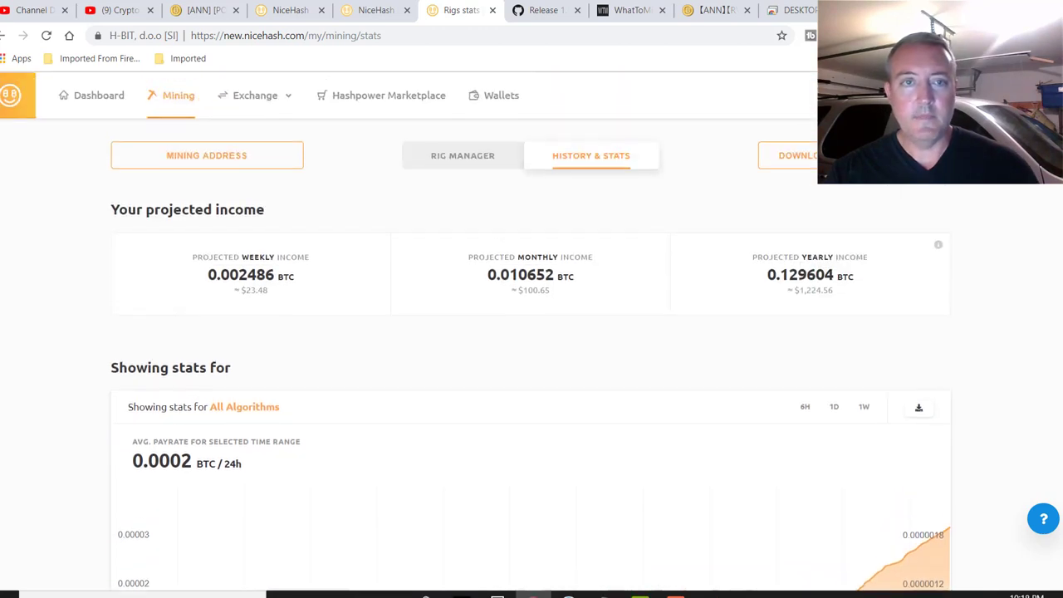
left_click(179, 101)
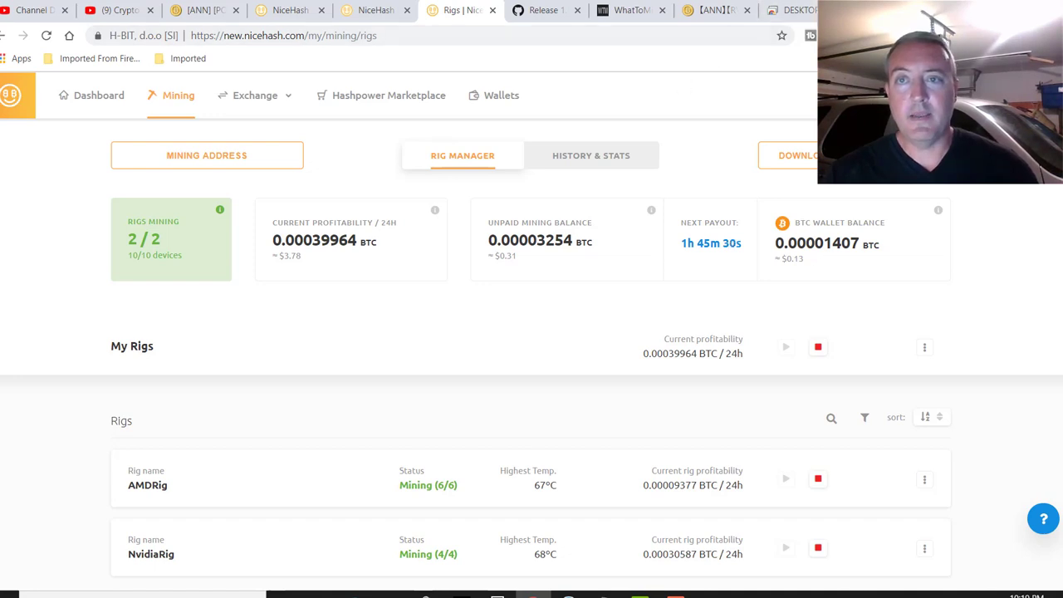
Step: Switch to the NvidiaRig remote session, stop mining on all devices, and inspect and close the Benchmark window
left_click(789, 10)
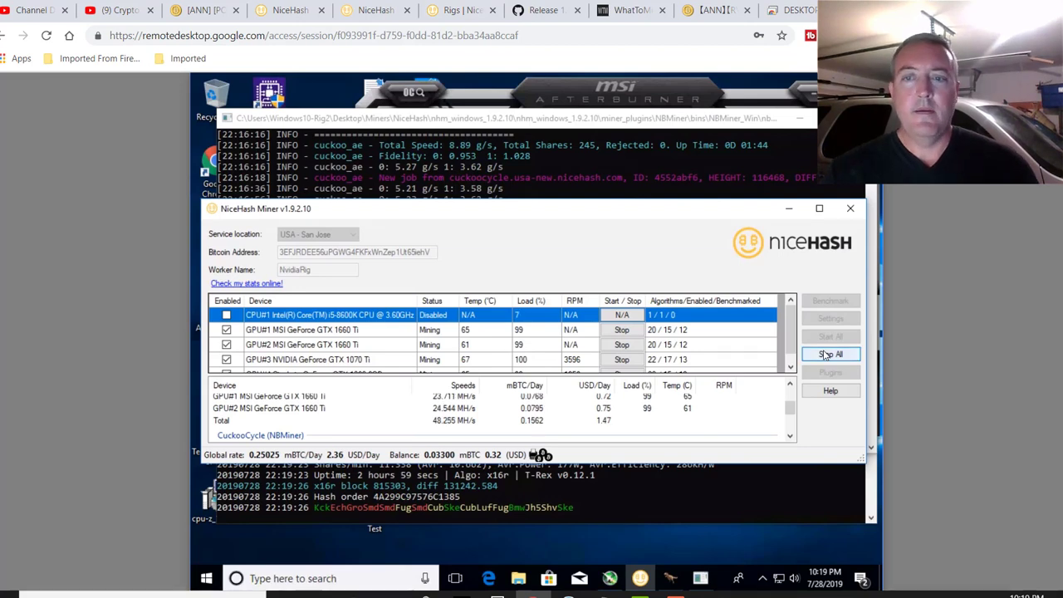
left_click(826, 355)
left_click(826, 300)
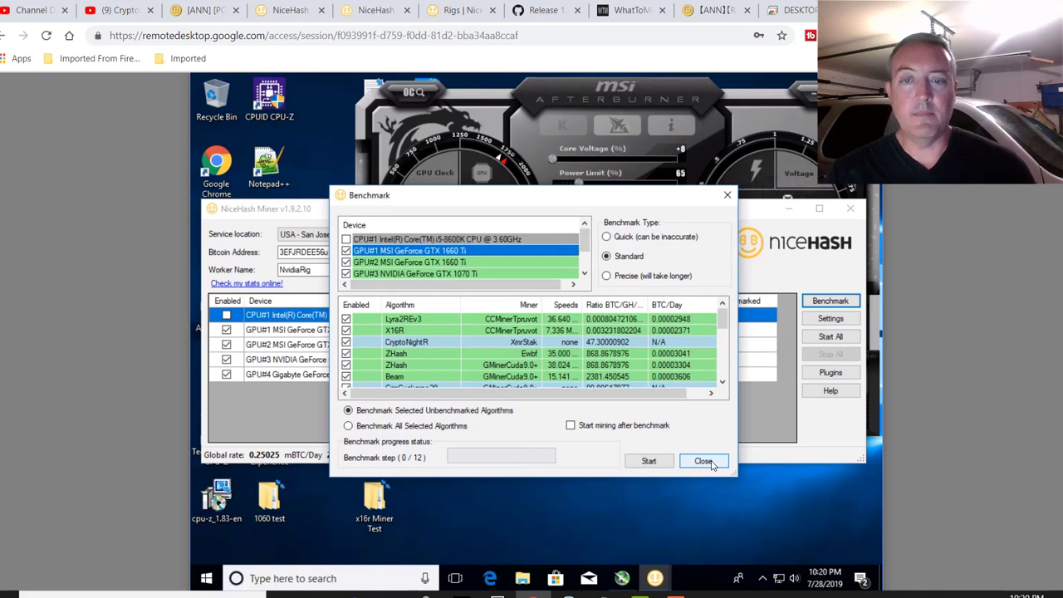
left_click(704, 462)
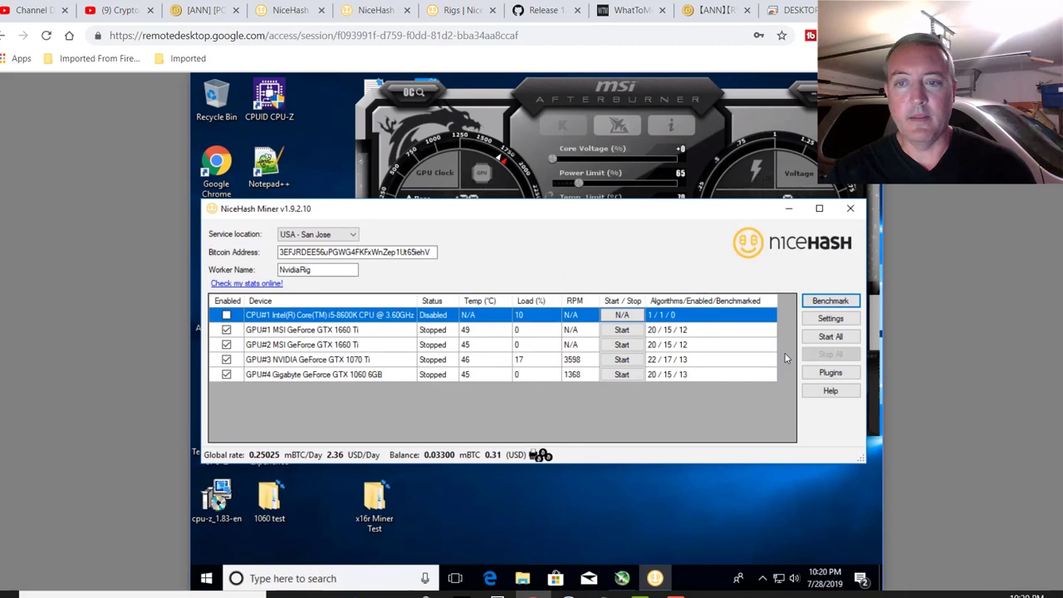
Step: Start mining on all enabled NvidiaRig devices and bring the NiceHash Miner window in front of the miner consoles
left_click(816, 339)
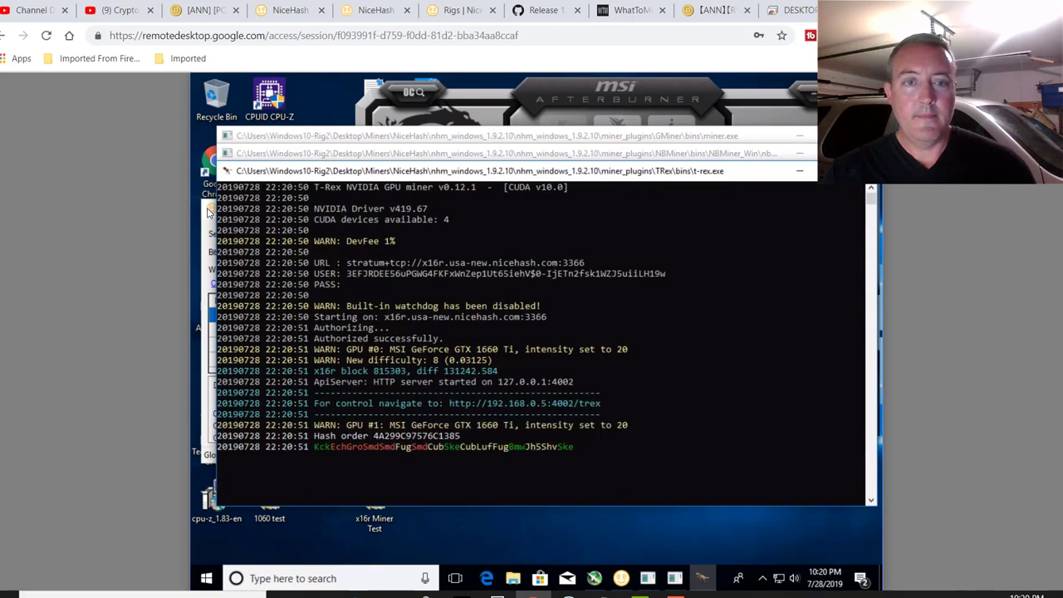
left_click(209, 212)
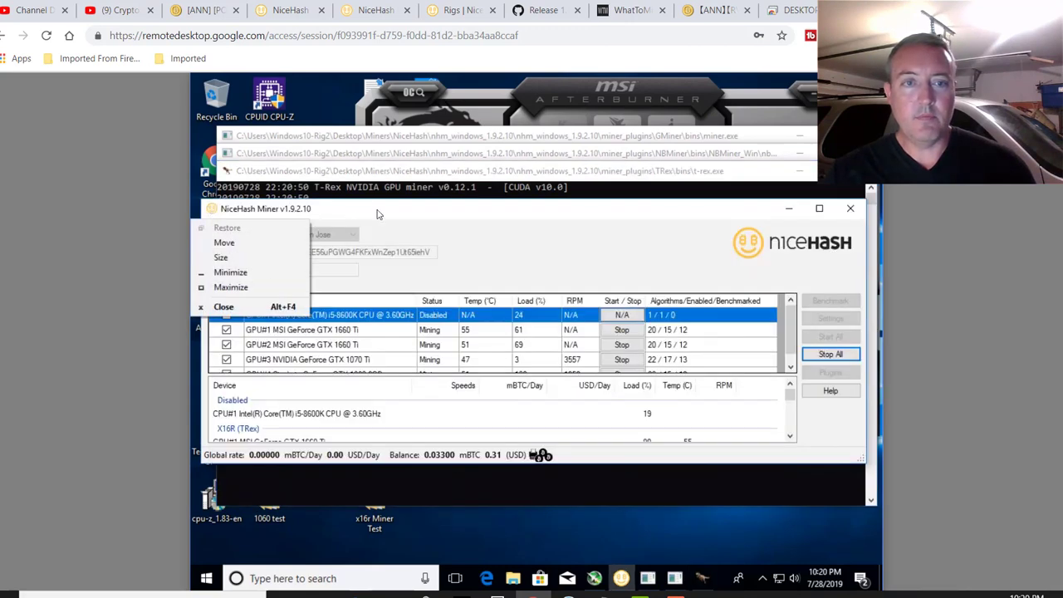
left_click(377, 215)
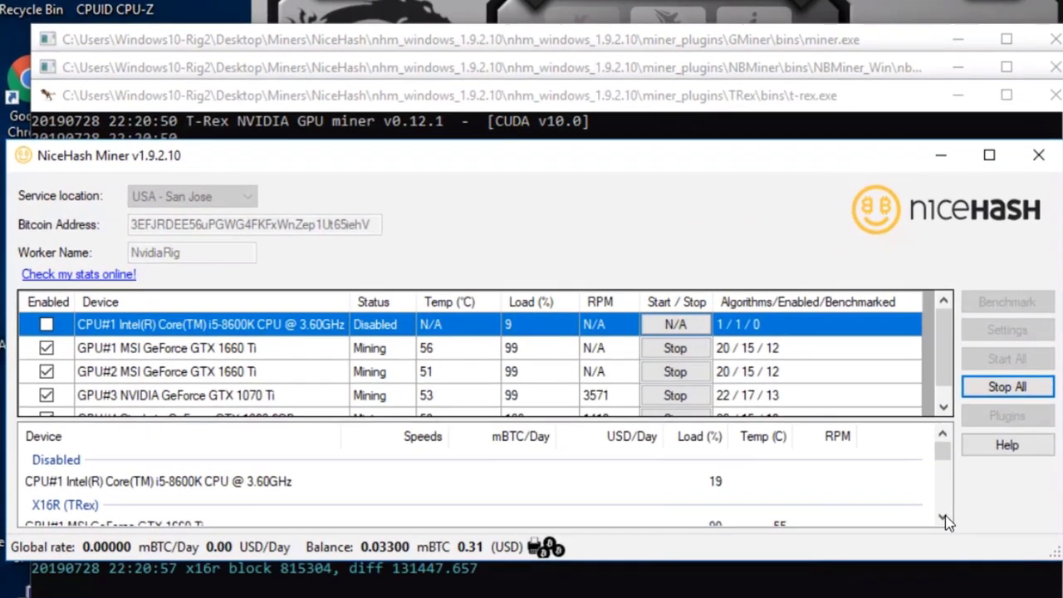
Step: Examine NvidiaRig's speeds and earnings per device under X16R, Beam and CuckooCycle
left_click(790, 438)
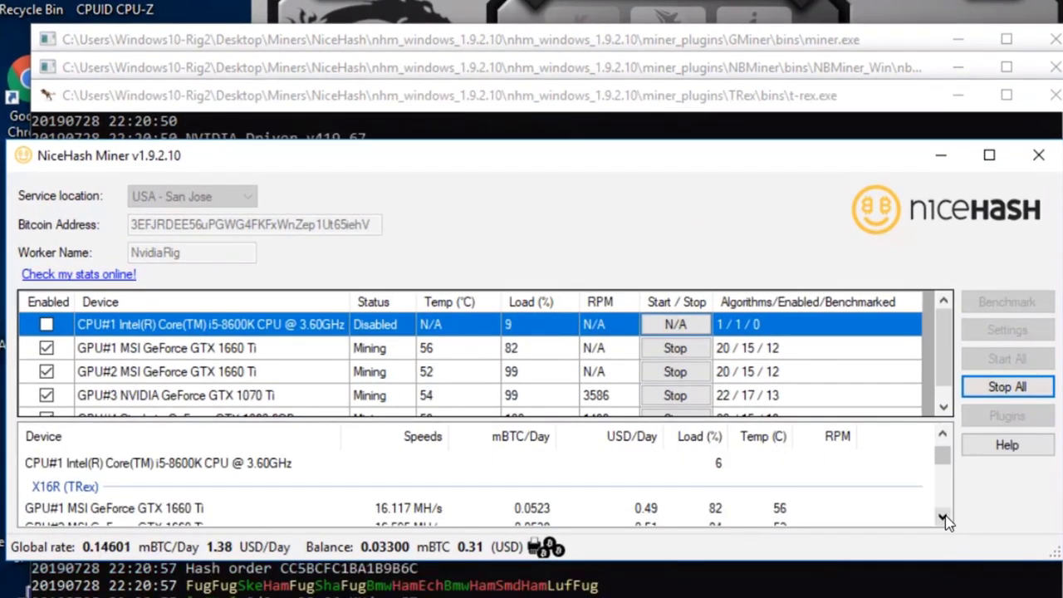
left_click(943, 518)
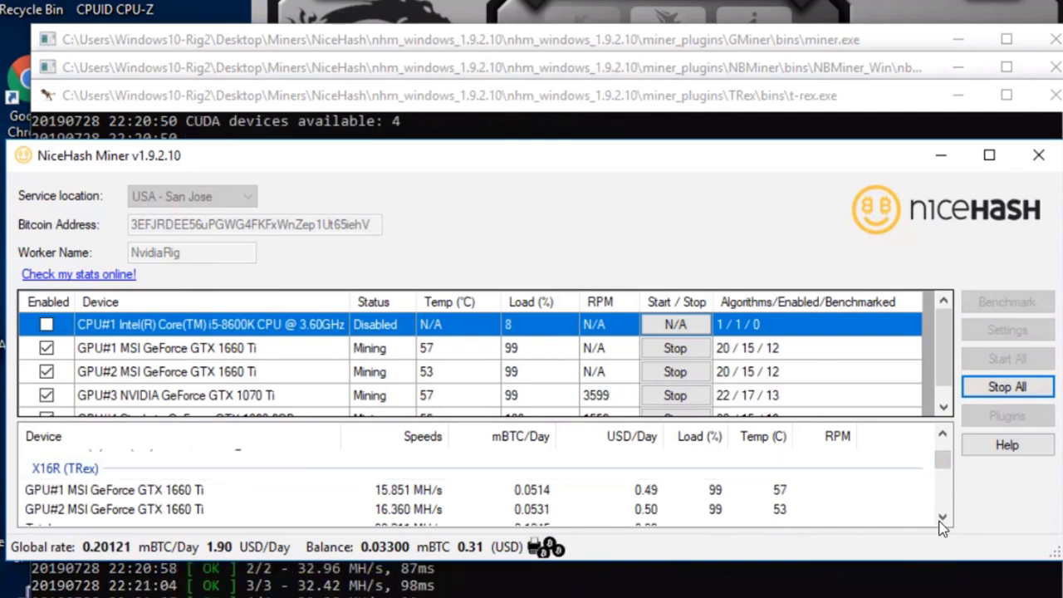
left_click(943, 519)
left_click(943, 519)
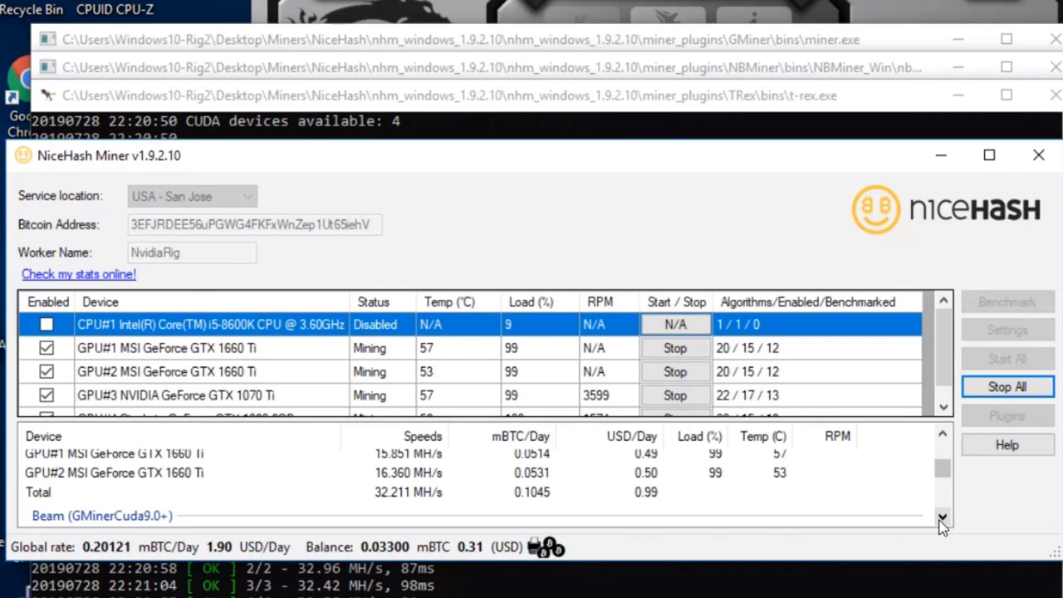
left_click(942, 519)
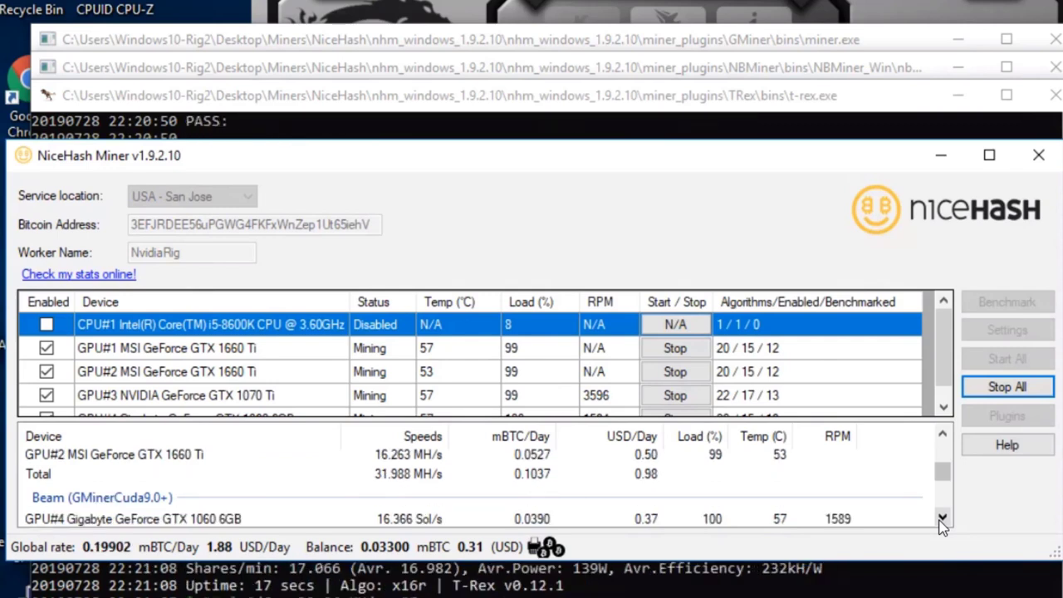
left_click(942, 519)
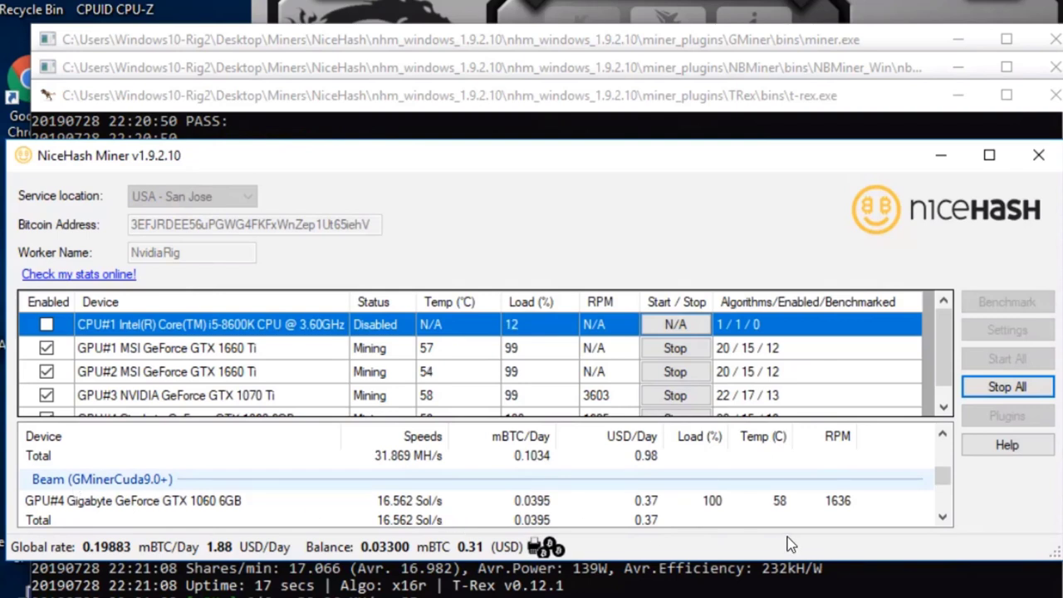
left_click(942, 518)
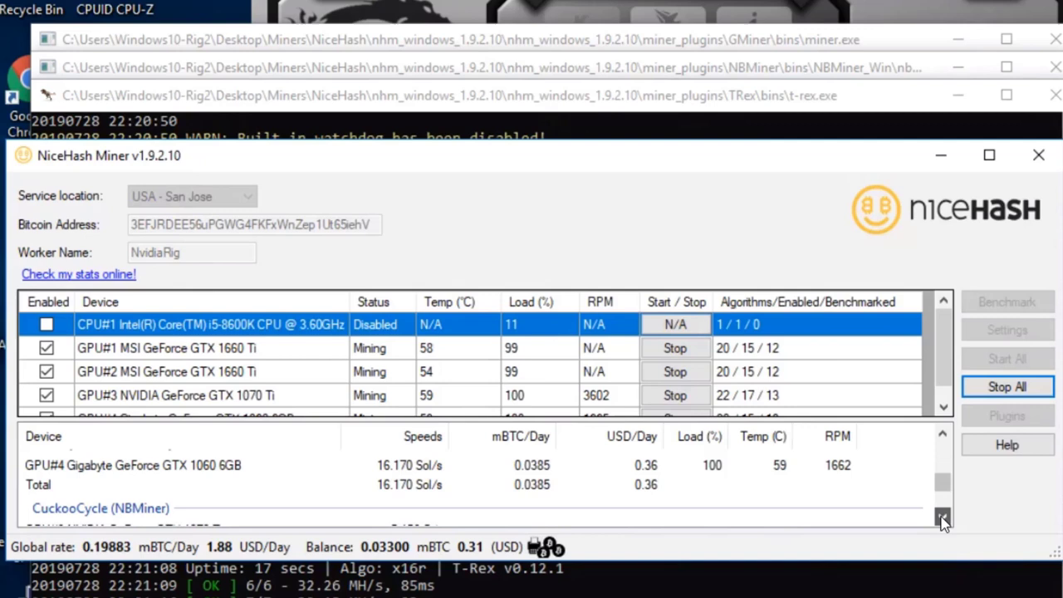
left_click(942, 519)
left_click(942, 519)
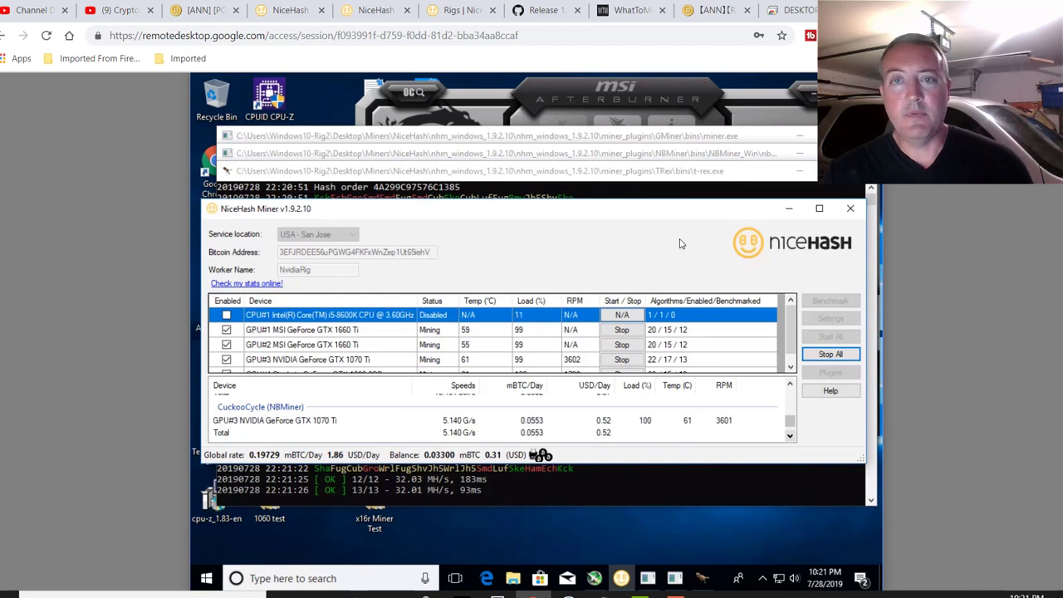
Step: Switch to the AMDRig remote session, stop mining on all devices, and check the Benchmark window
left_click(795, 10)
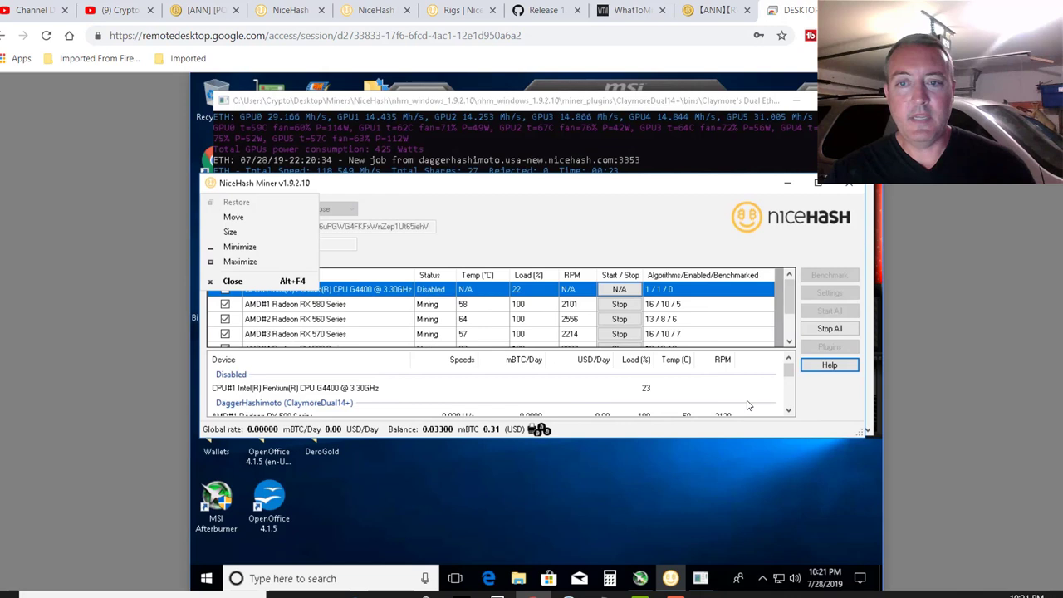
left_click(821, 330)
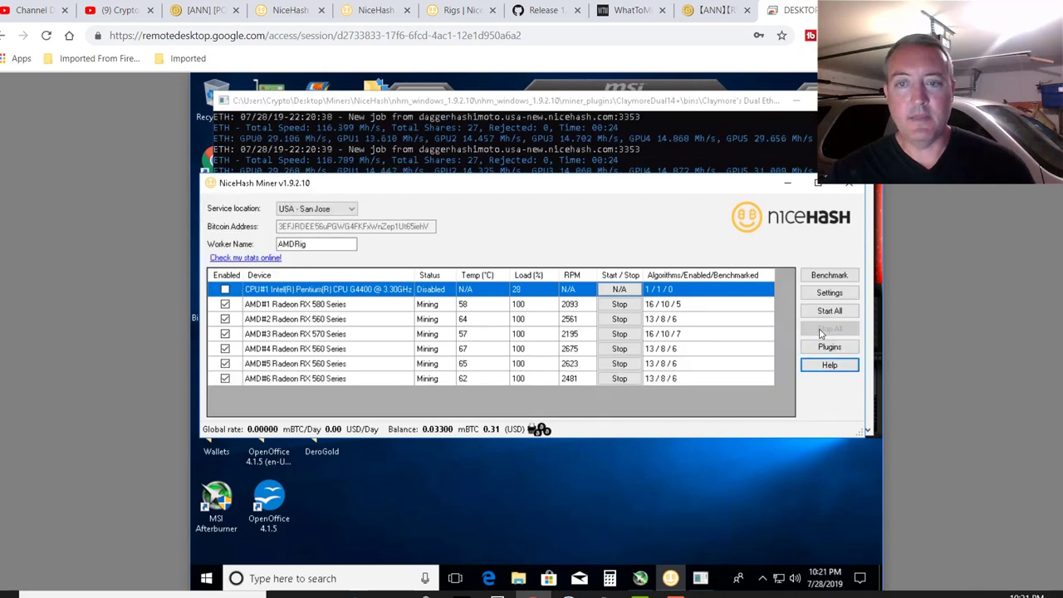
left_click(826, 277)
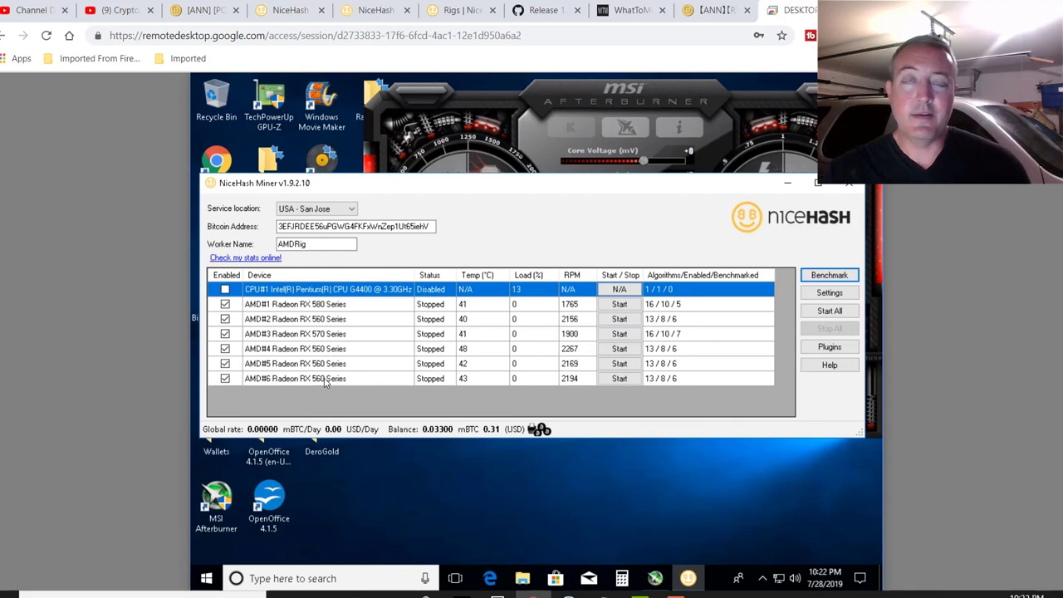
Step: Start mining on all enabled AMDRig devices and bring the NiceHash Miner window in front of the Claymore console
left_click(809, 315)
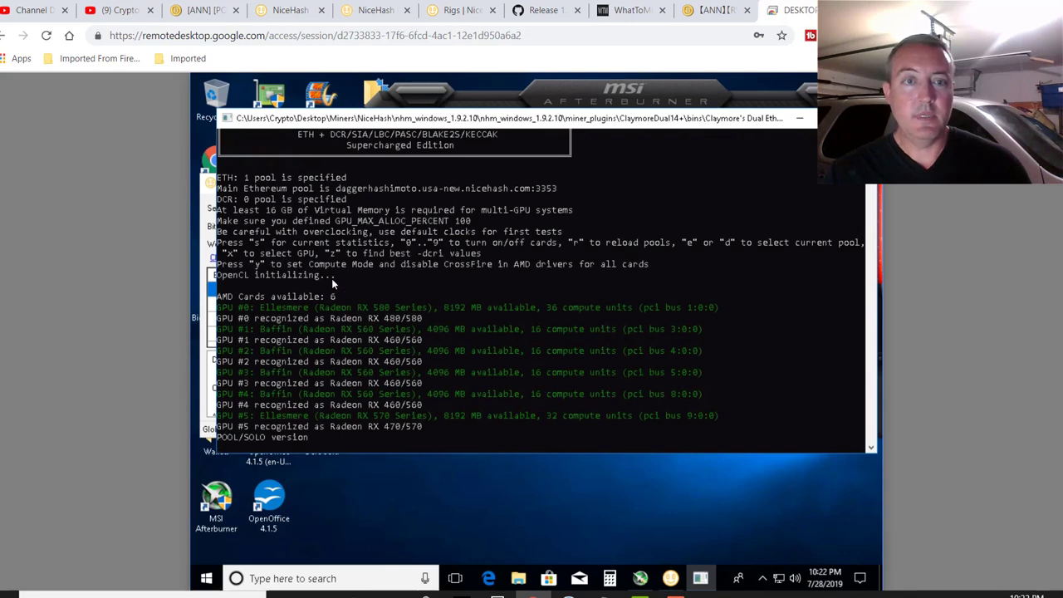
left_click(213, 184)
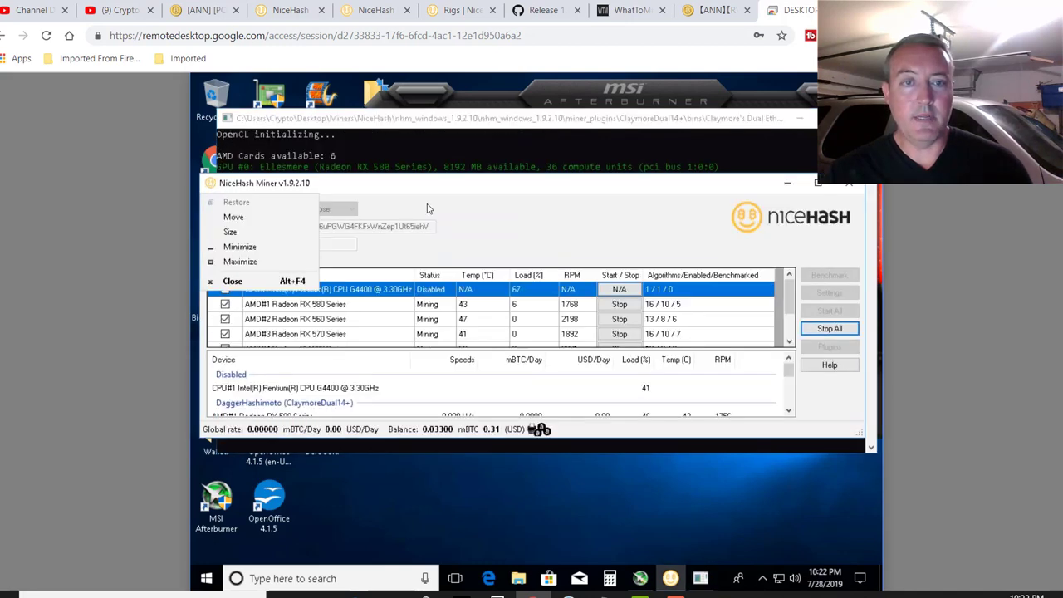
left_click(430, 206)
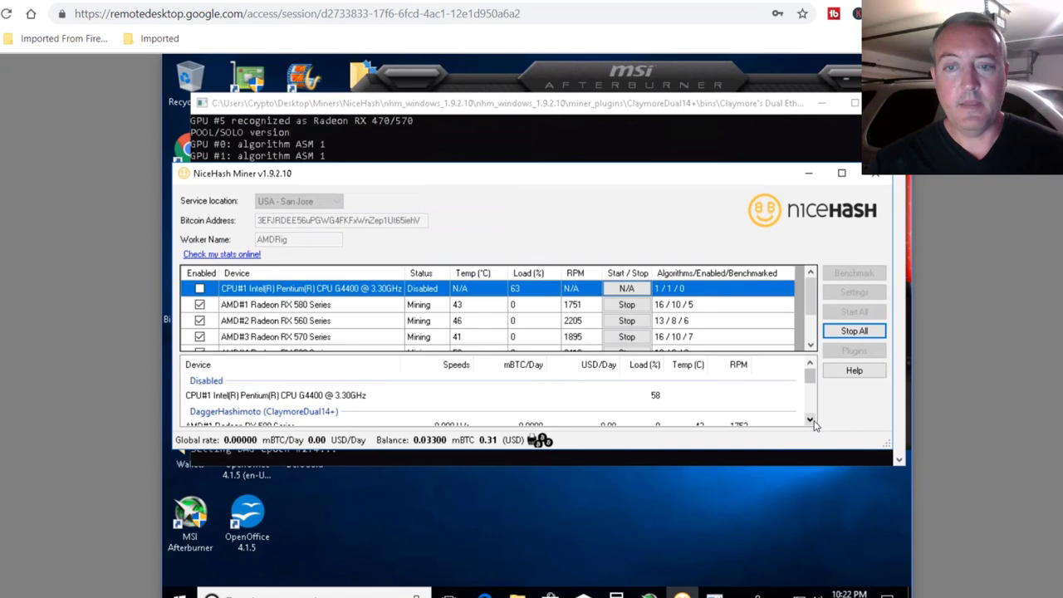
Step: Examine the DaggerHashimoto speeds and earnings of AMDRig's six cards and the rig's global rate
left_click(809, 420)
left_click(810, 420)
left_click(809, 420)
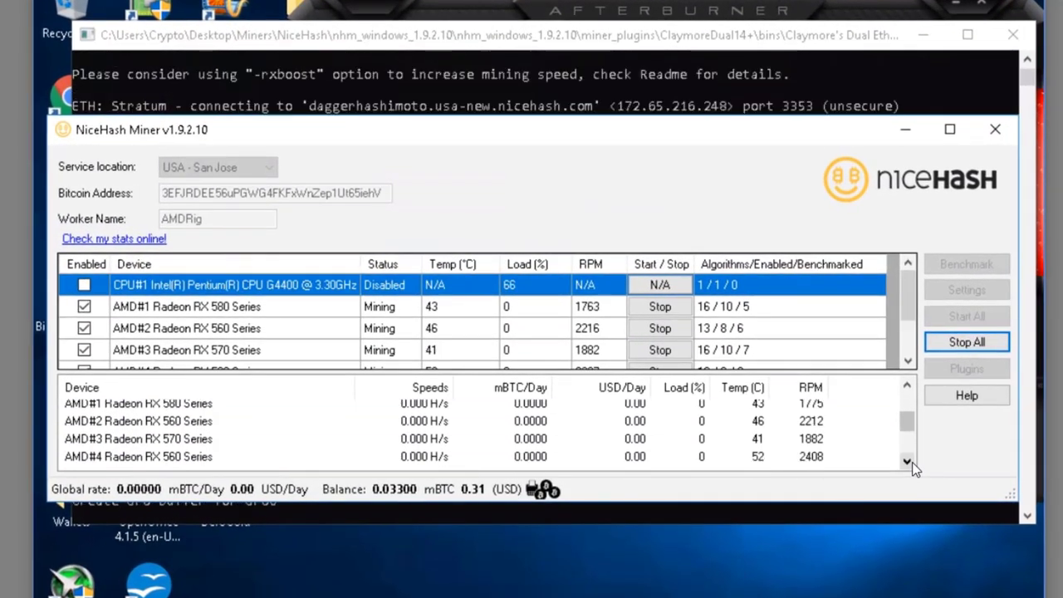
left_click(906, 462)
left_click(907, 463)
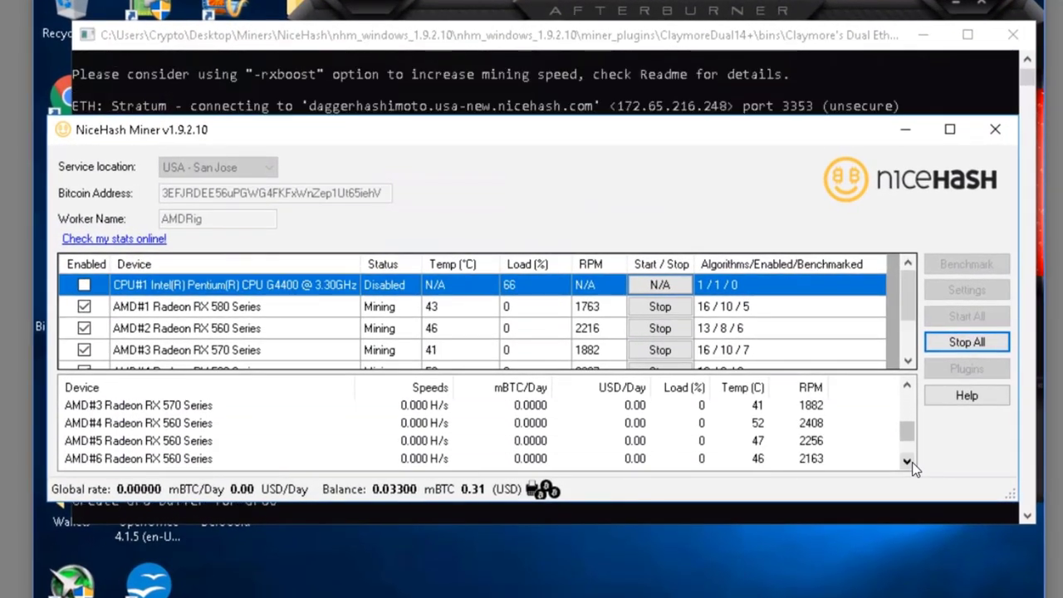
left_click(907, 390)
left_click(907, 390)
left_click(907, 390)
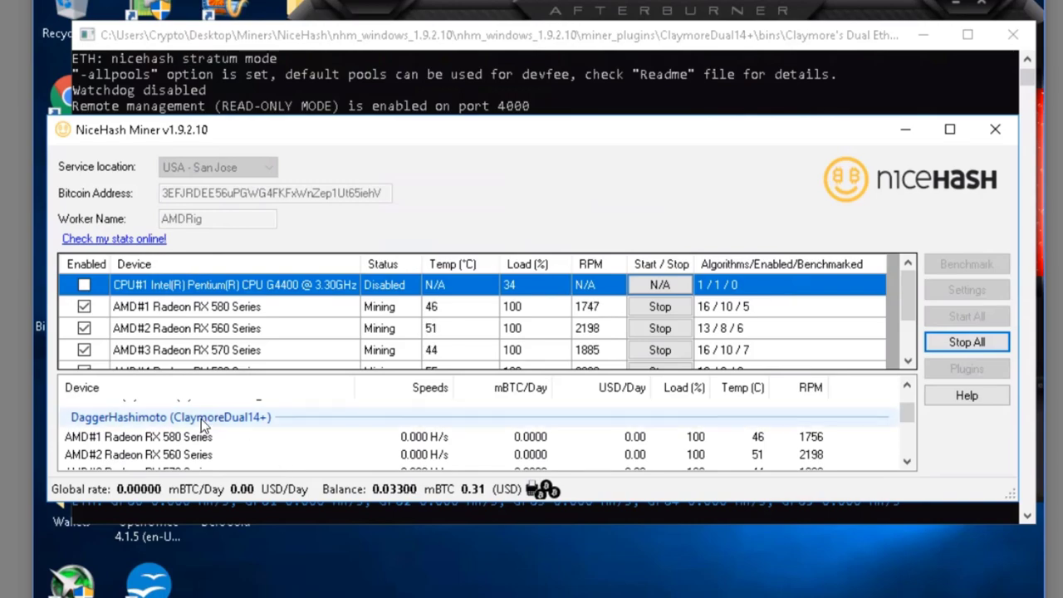
left_click(907, 462)
left_click(906, 463)
left_click(906, 462)
left_click(906, 463)
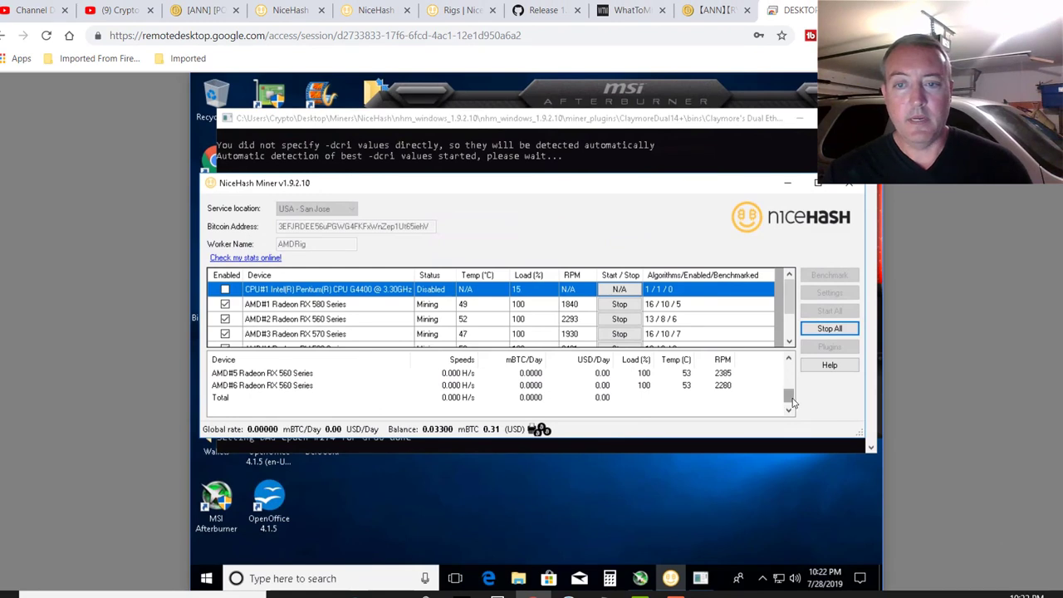
left_click_drag(792, 402, 802, 375)
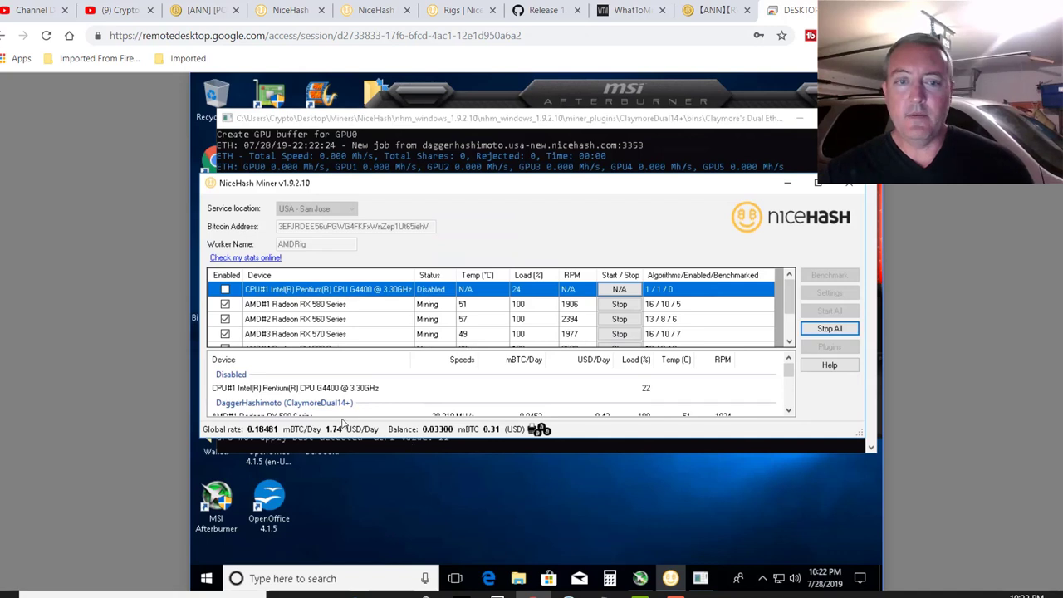
mouse_move(353, 435)
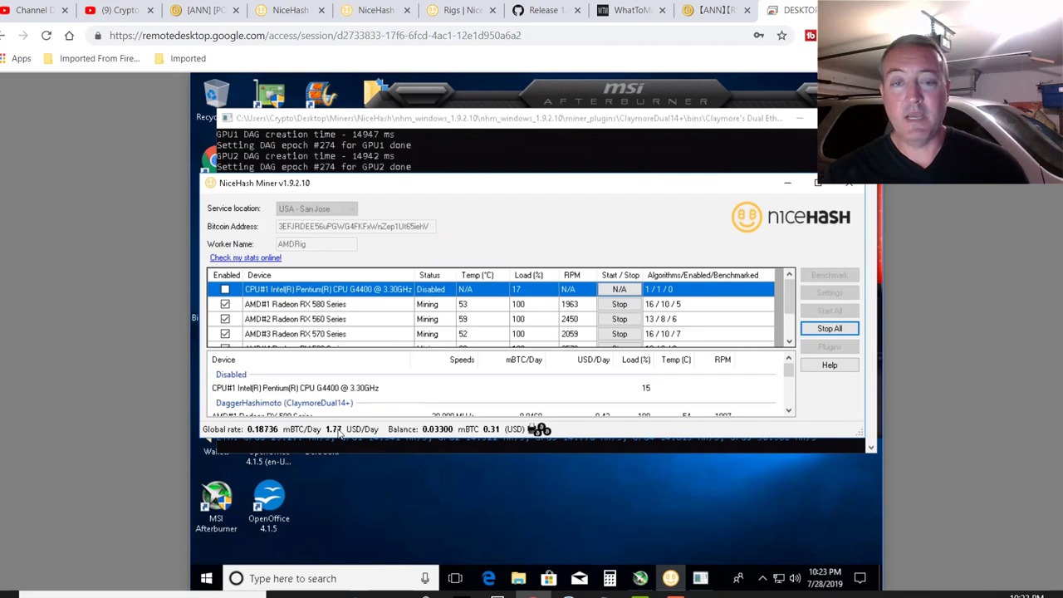
Step: Return to the NiceHash rig manager page and check the status and profitability of AMDRig and NvidiaRig
left_click(469, 16)
scroll(723, 372, "down", 1)
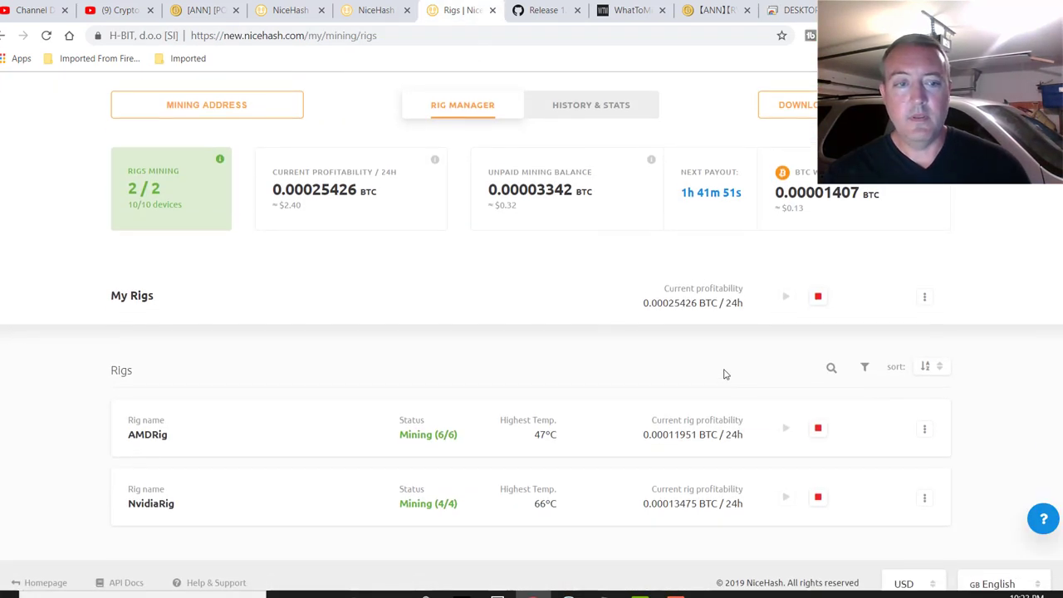
Step: Open the rig details of AMDRig and examine its devices, active workers and mining history chart
left_click(928, 433)
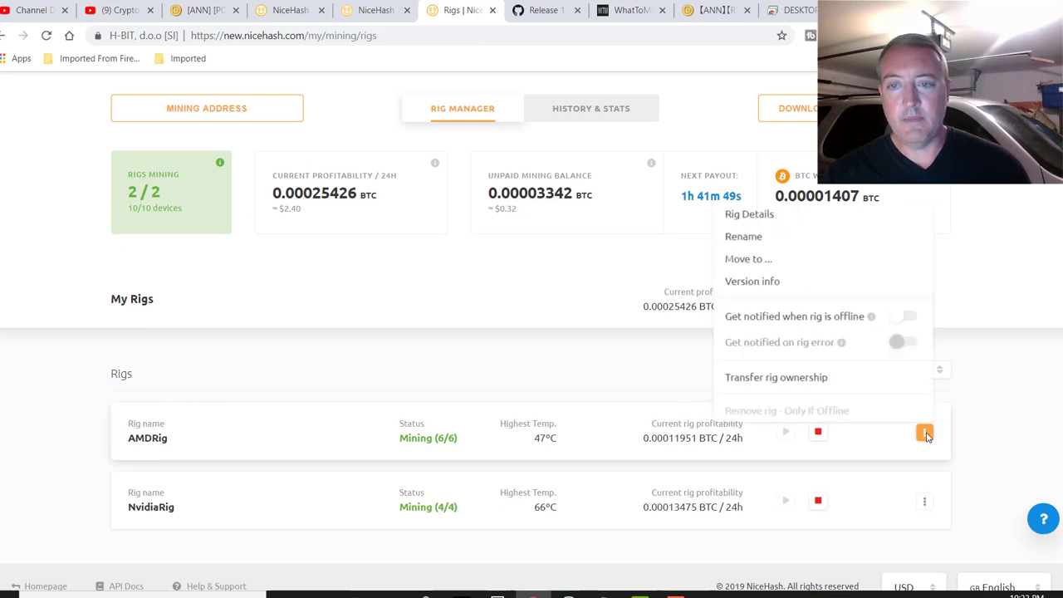
left_click(743, 216)
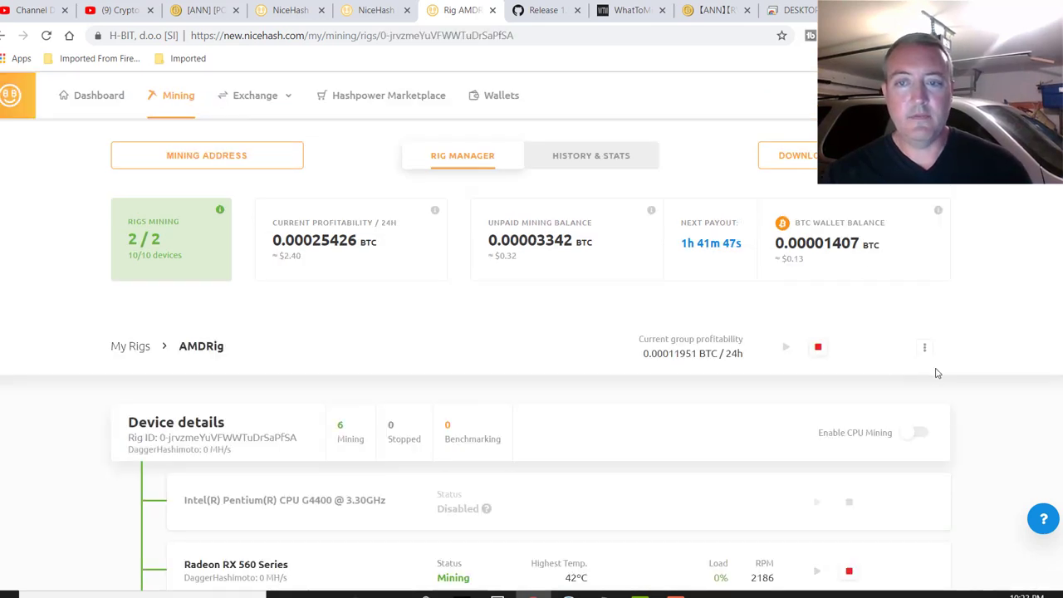
scroll(937, 373, "down", 5)
scroll(939, 369, "down", 8)
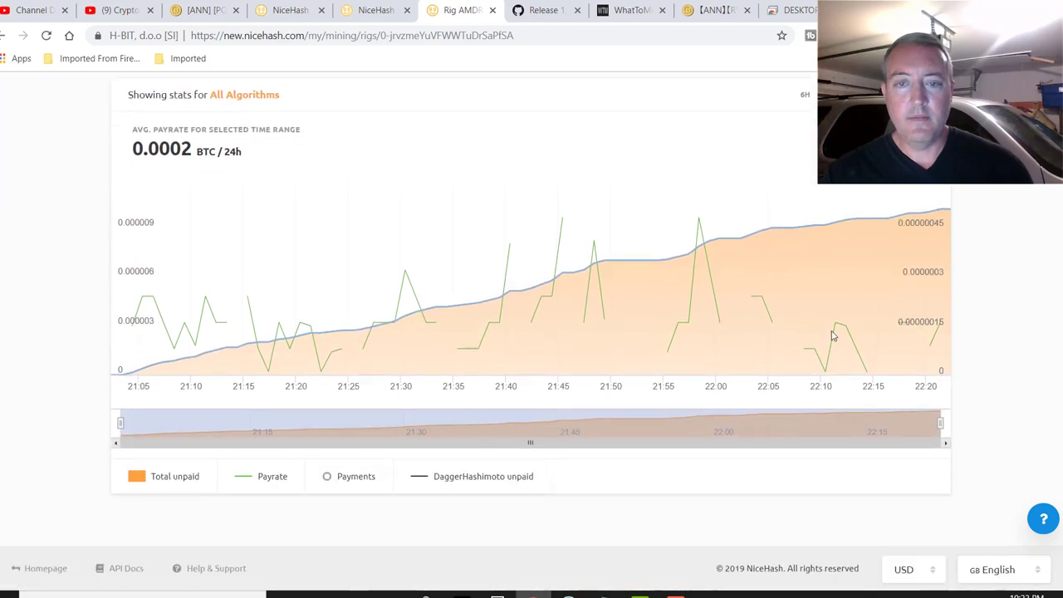
mouse_move(570, 292)
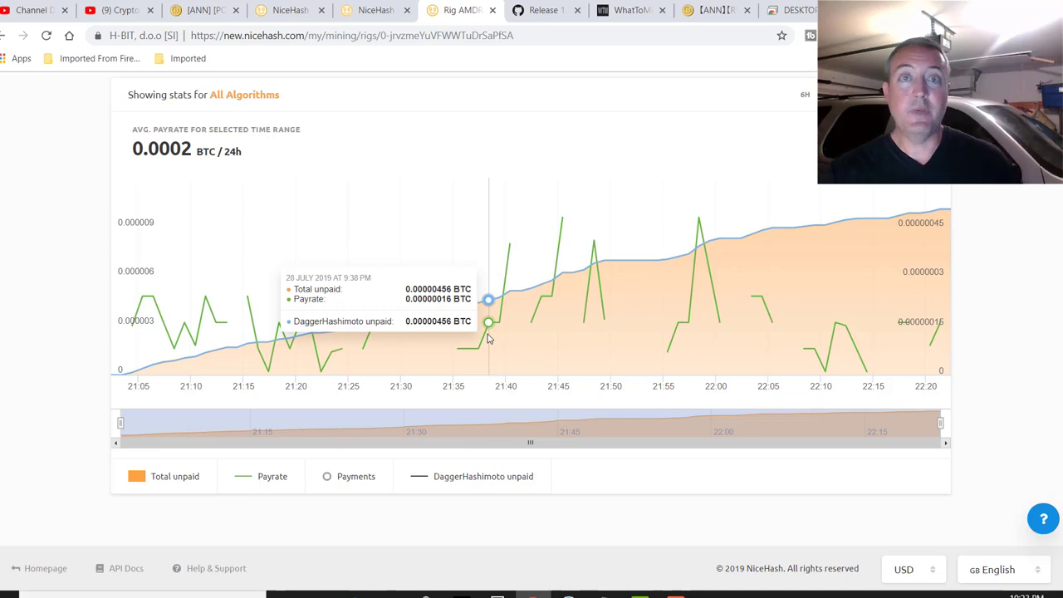
scroll(1054, 294, "up", 10)
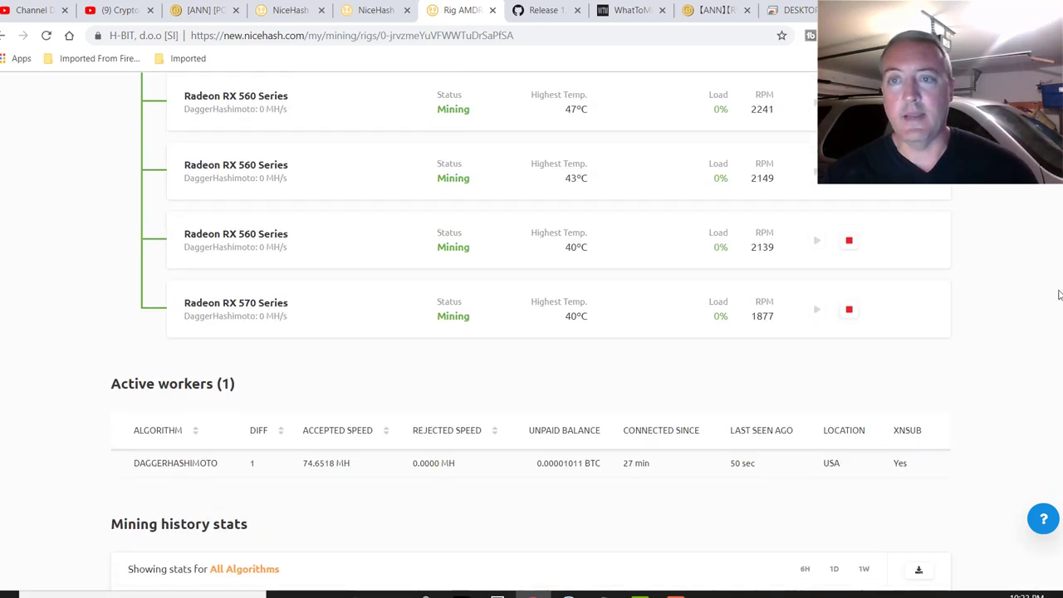
scroll(1029, 294, "up", 4)
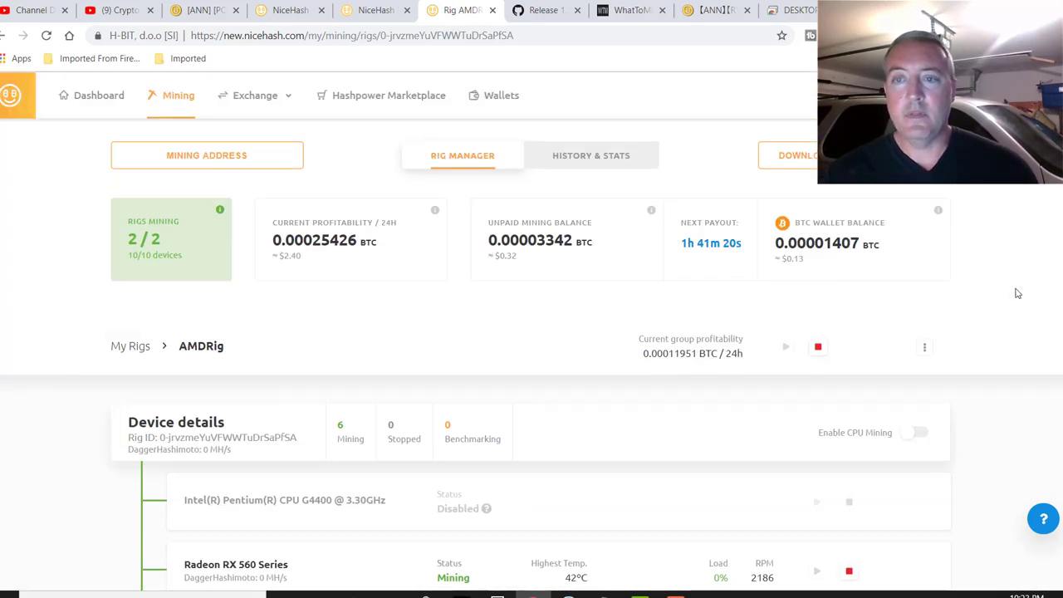
left_click(924, 347)
left_click(444, 306)
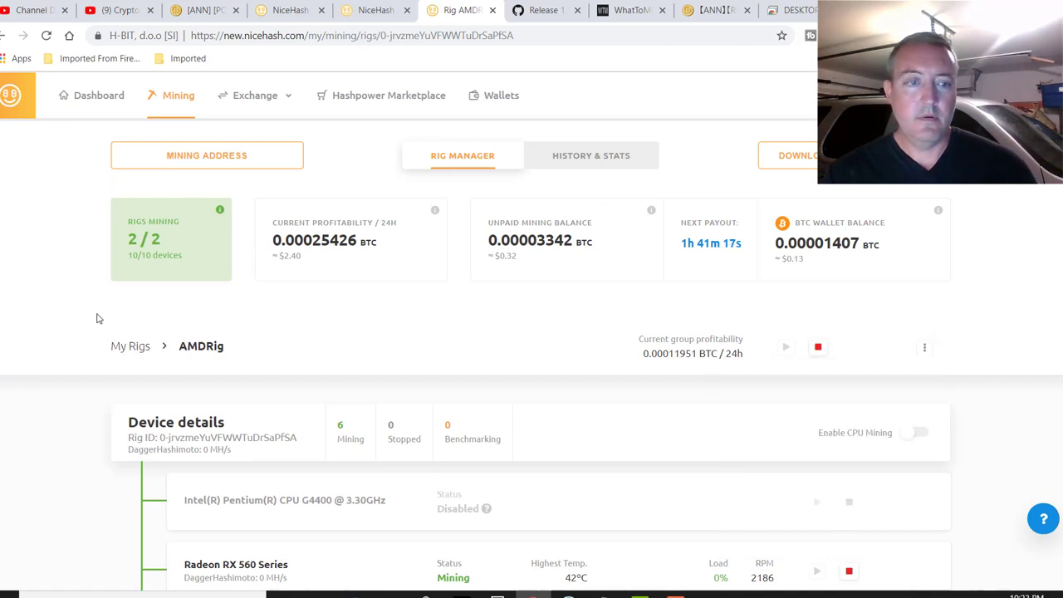
Step: Go back to My Rigs, open the rig details of NvidiaRig and examine its mining history chart
left_click(126, 346)
scroll(335, 466, "down", 1)
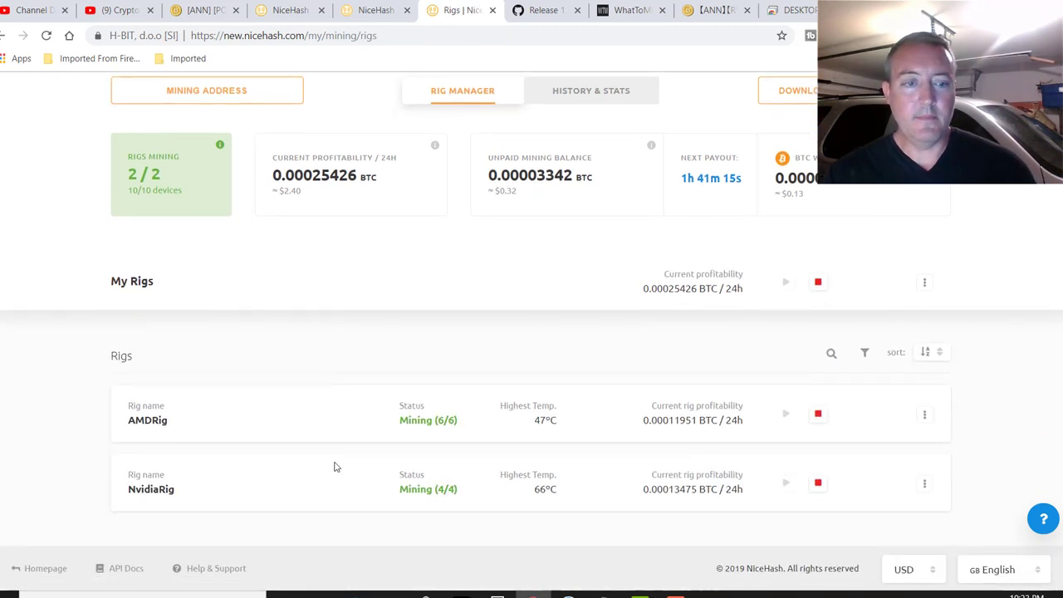
left_click(924, 484)
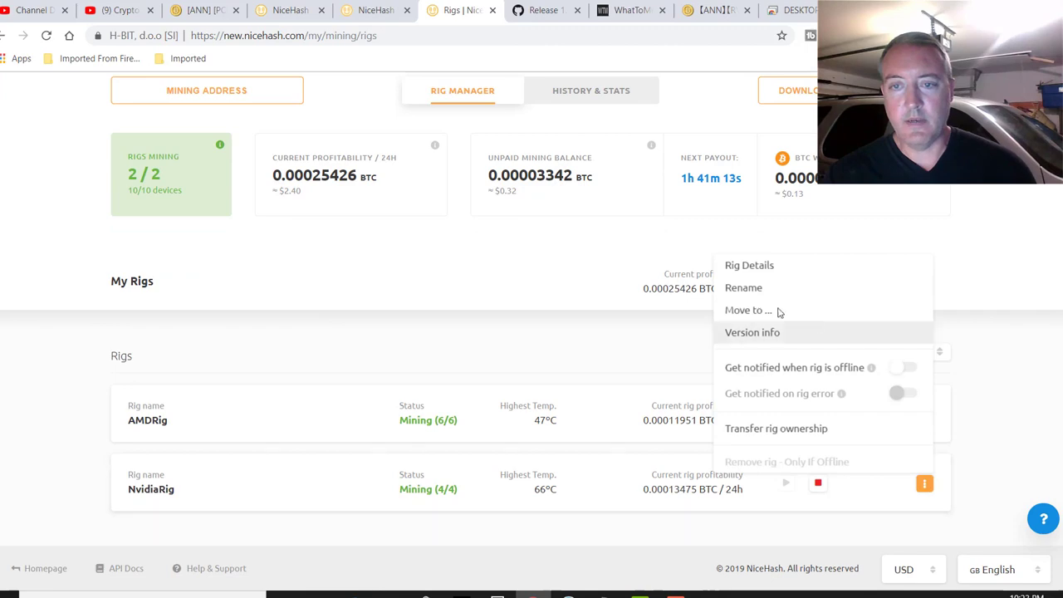
left_click(734, 264)
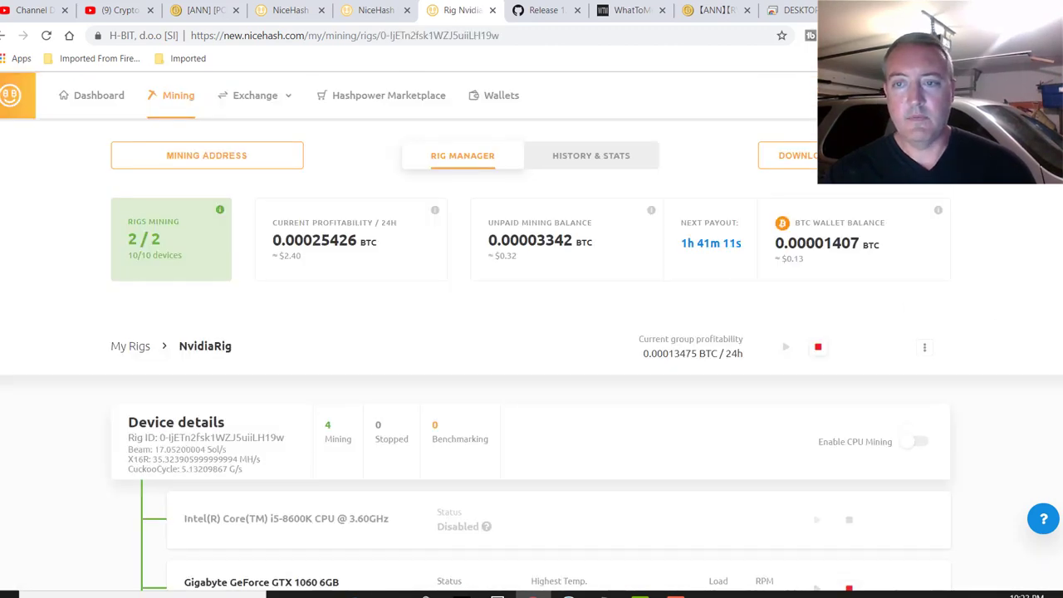
scroll(1034, 298, "down", 7)
scroll(1029, 294, "down", 6)
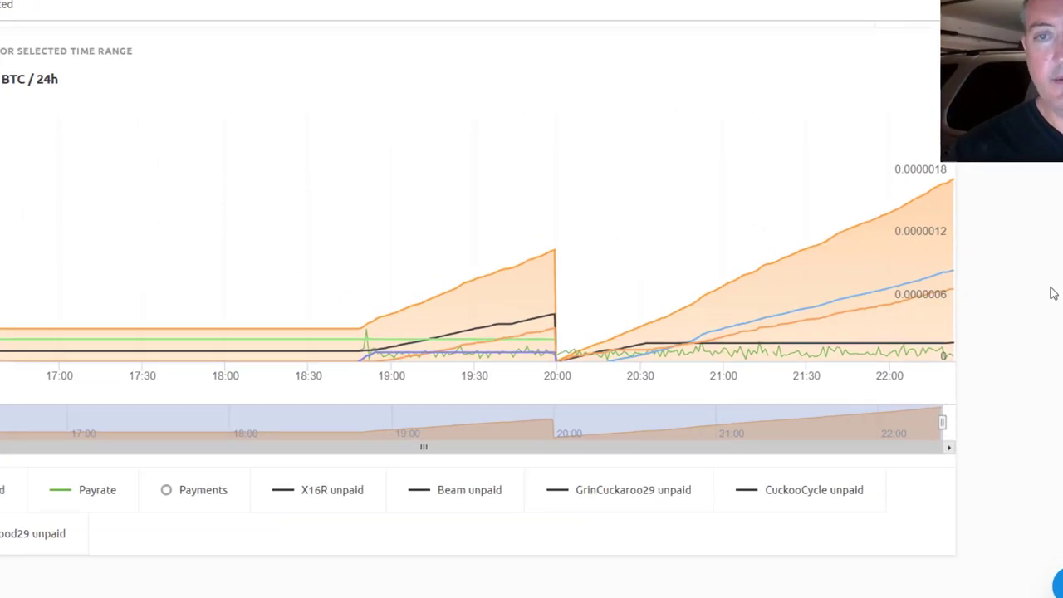
mouse_move(936, 364)
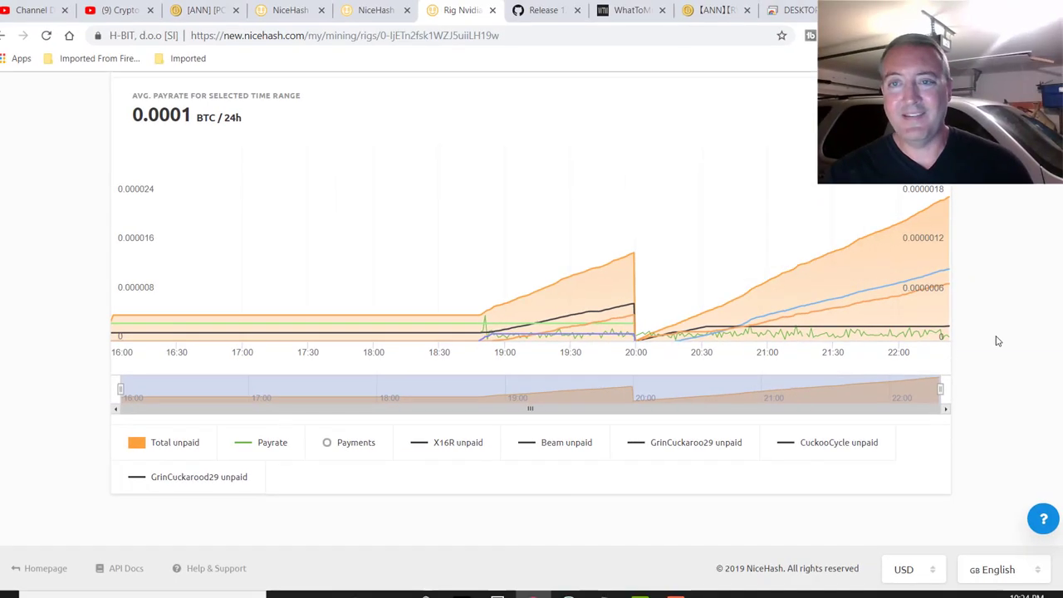
scroll(1017, 401, "up", 8)
scroll(999, 357, "up", 5)
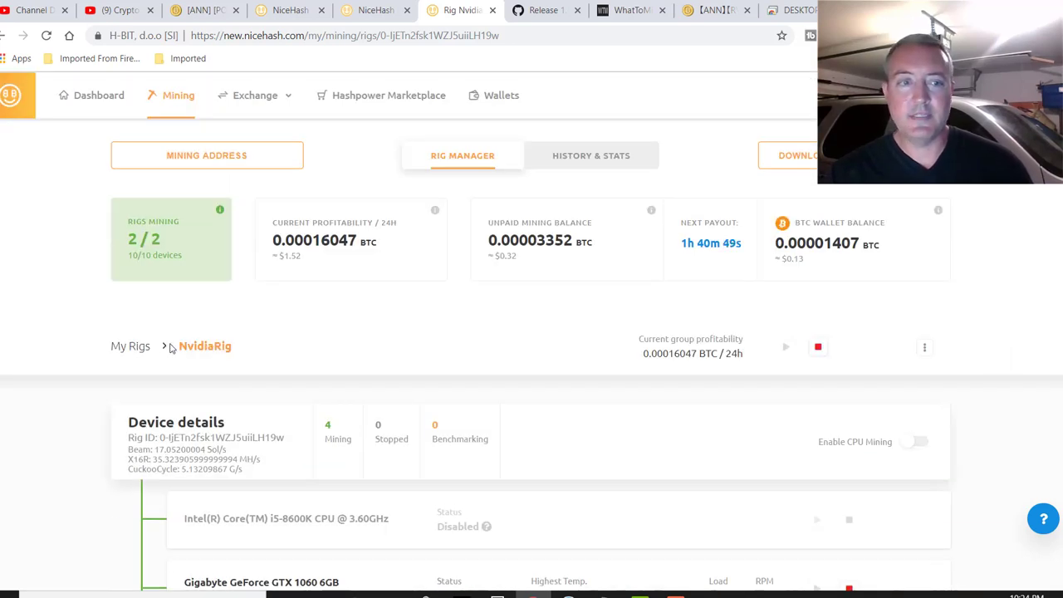
Step: Return to My Rigs and reopen AMDRig to check each card's speed, the active worker and the updated history
left_click(133, 345)
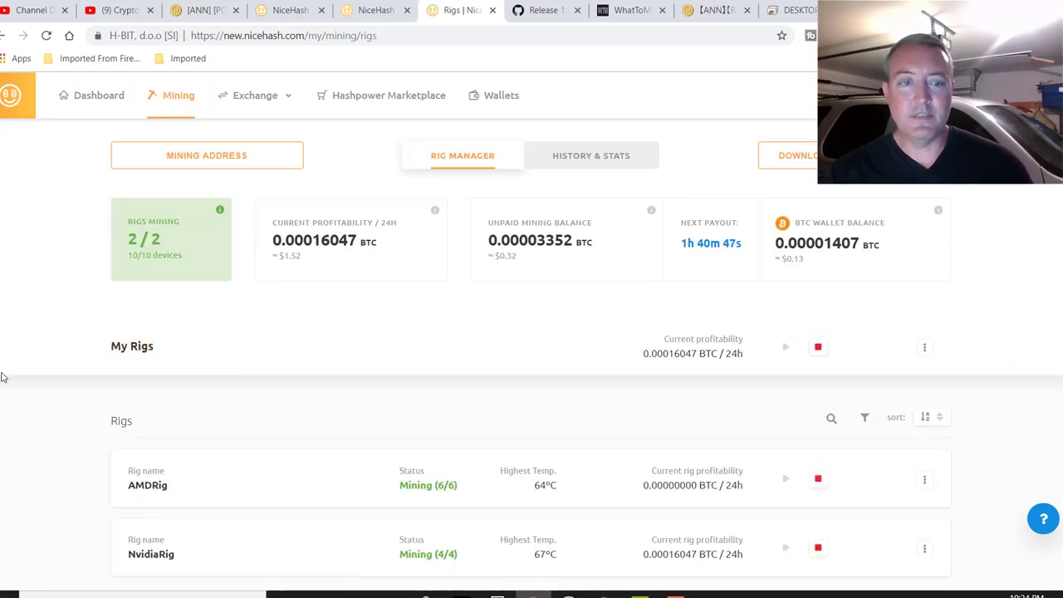
scroll(178, 429, "down", 1)
left_click(249, 421)
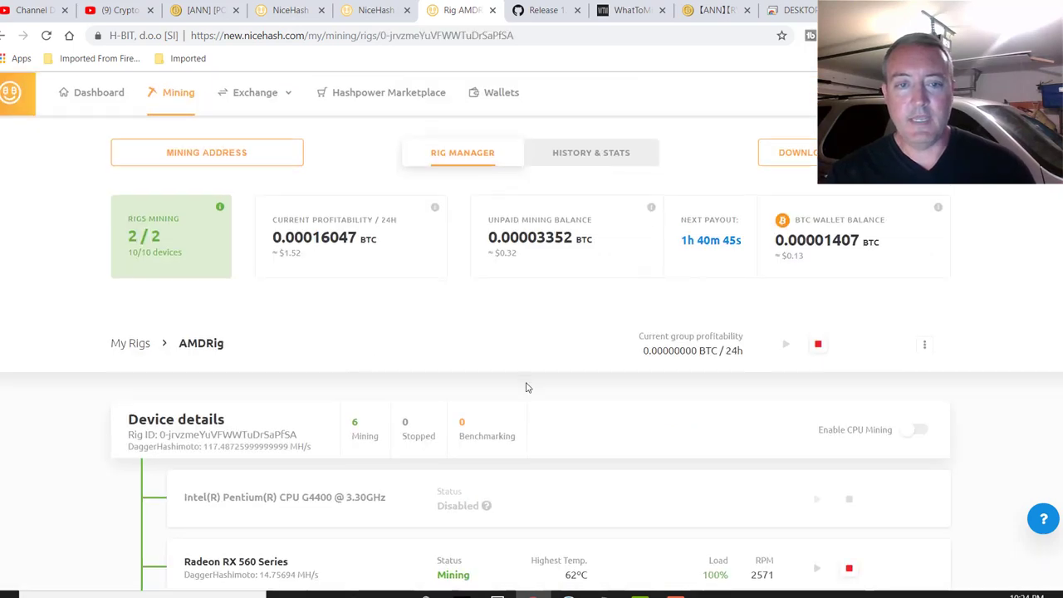
scroll(525, 388, "down", 9)
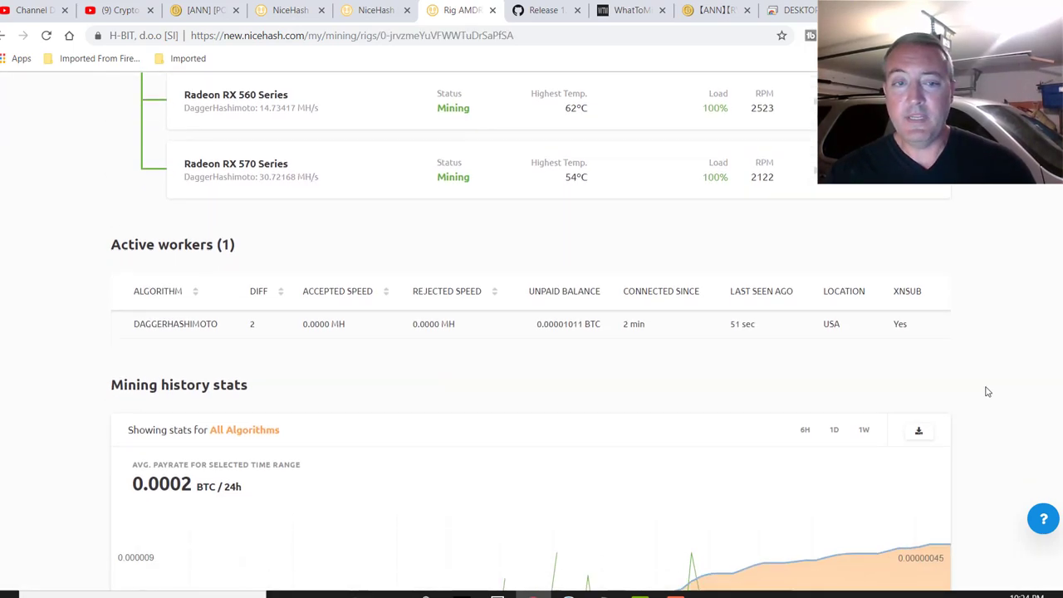
scroll(987, 391, "down", 3)
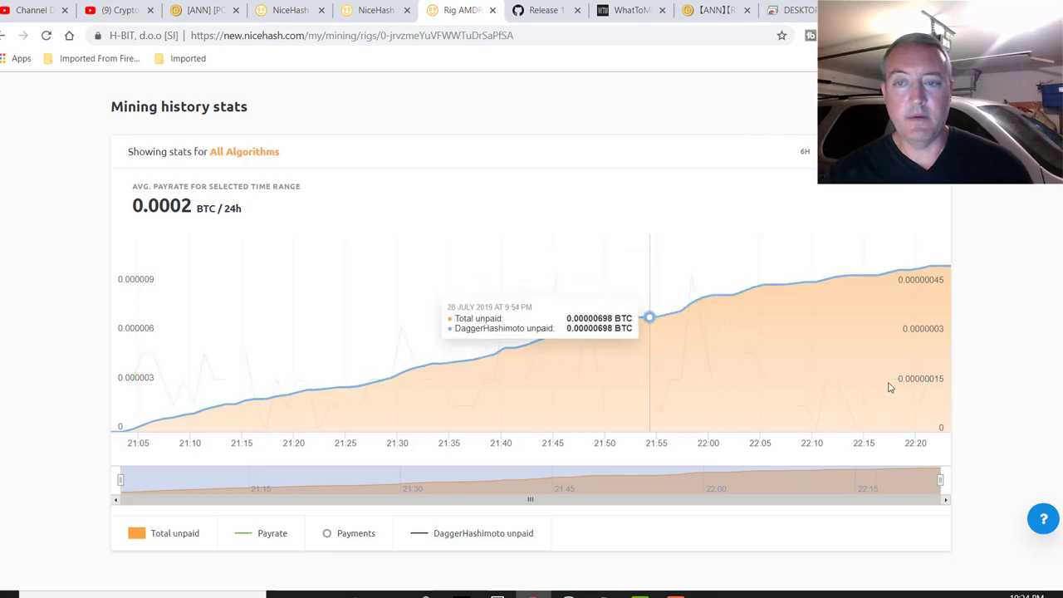
scroll(988, 363, "up", 5)
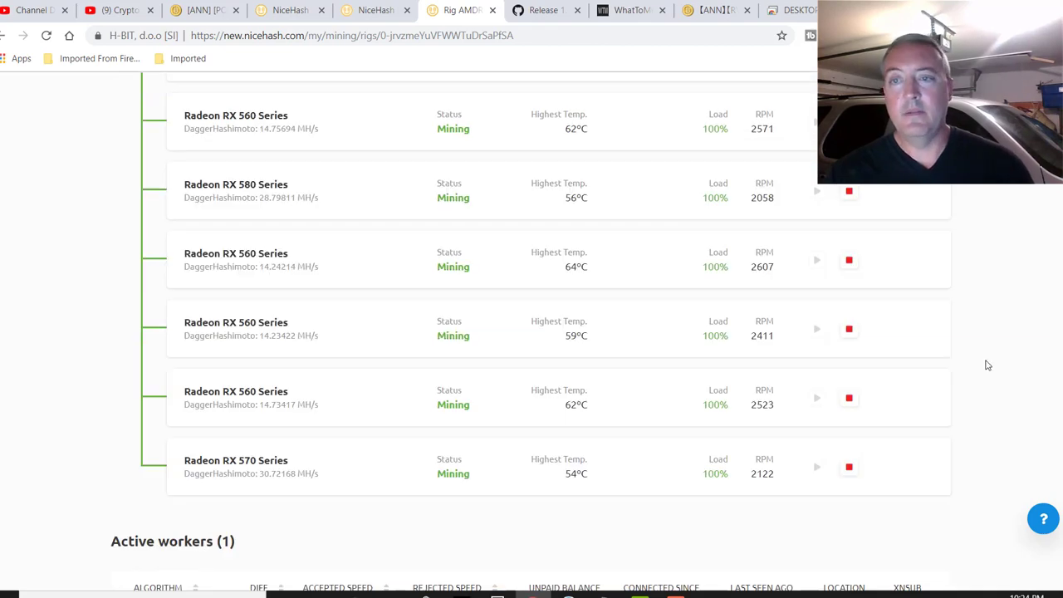
scroll(987, 365, "up", 5)
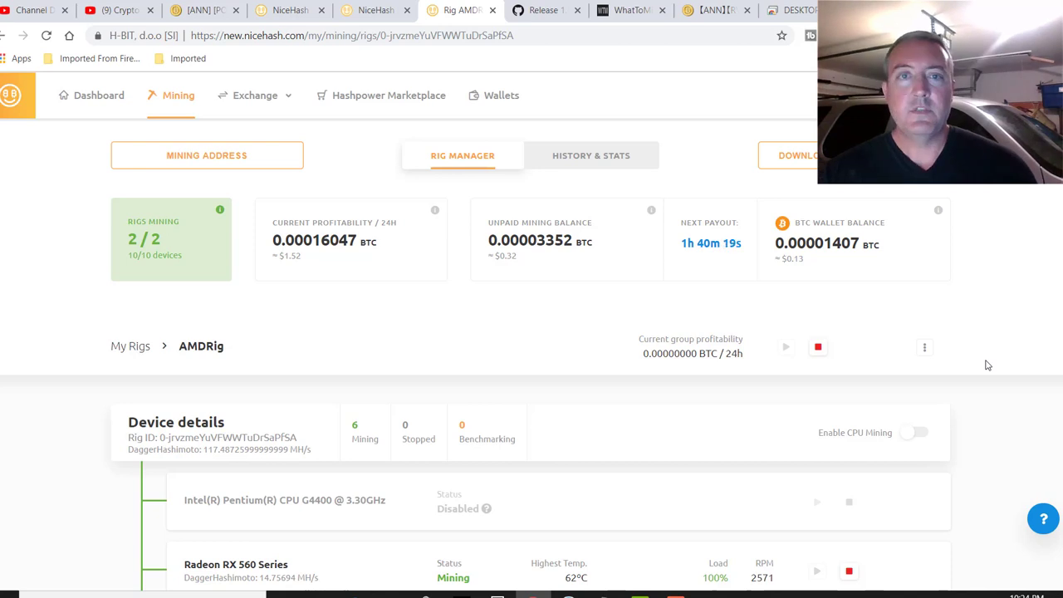
Step: On WhatToMine, calculate profitability for three 570 cards and one 580, and check the Nicehash-Ethash revenue against AMDRig's rate
left_click(793, 10)
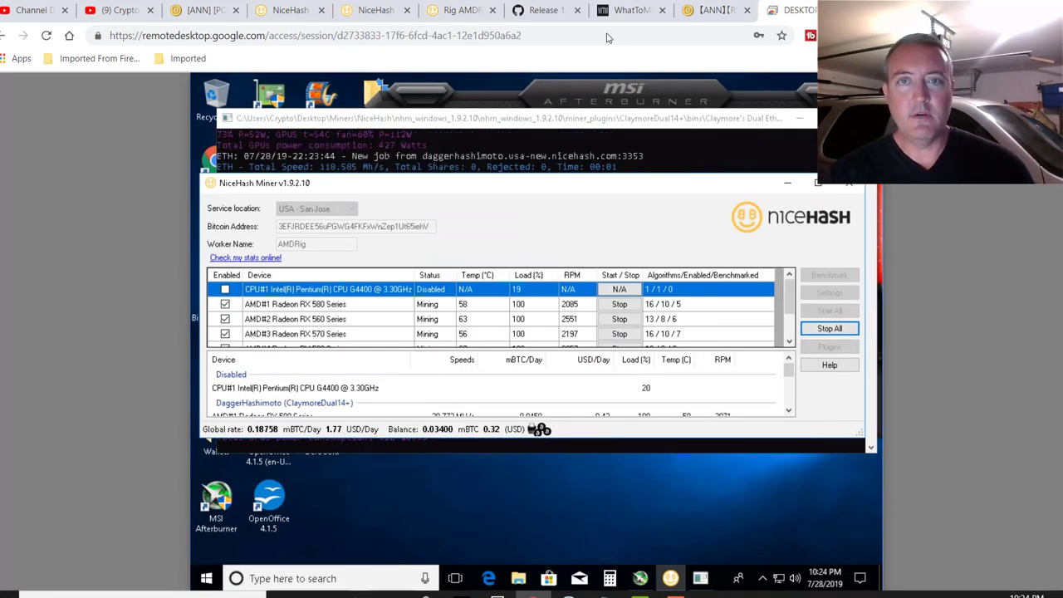
left_click(624, 15)
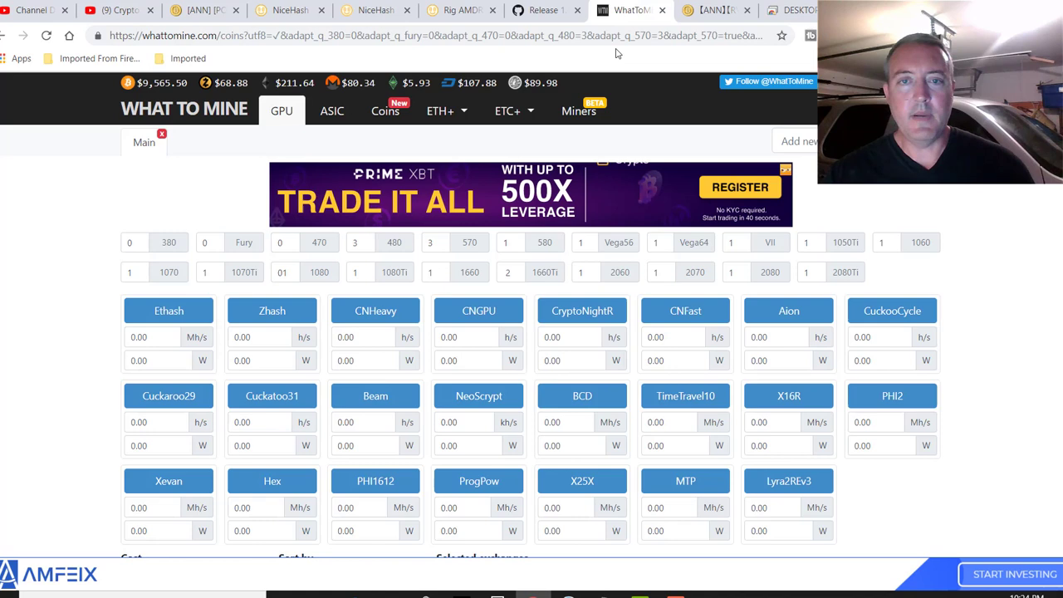
left_click(471, 242)
left_click(544, 243)
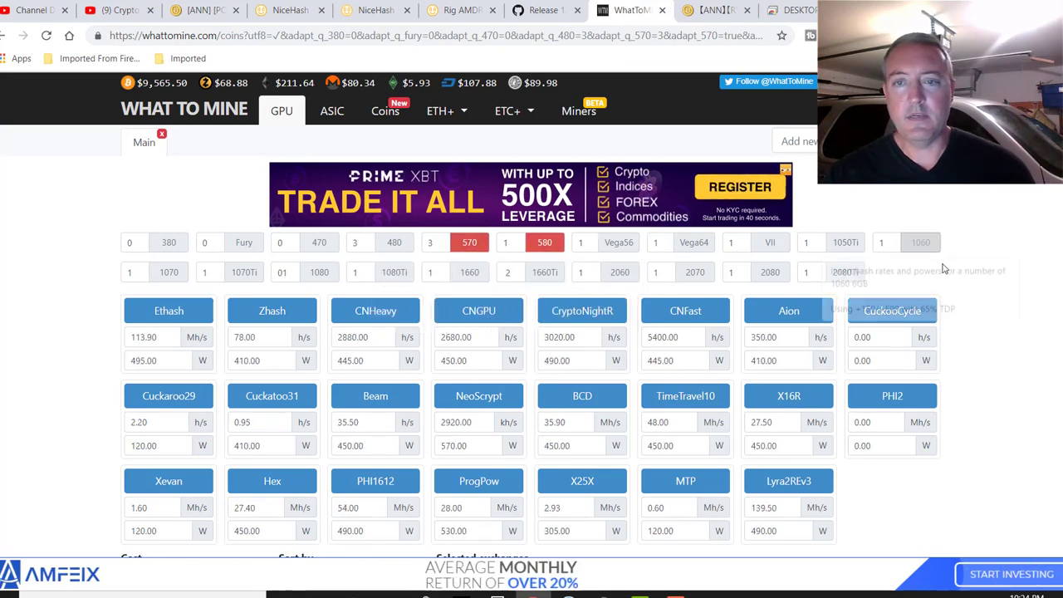
scroll(913, 349, "down", 2)
left_click(885, 400)
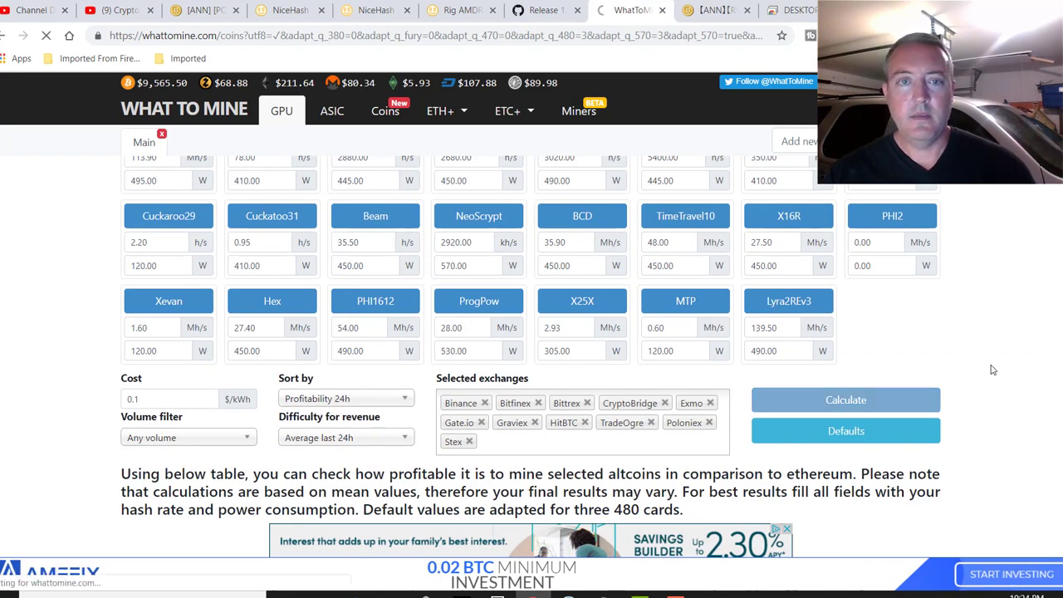
scroll(993, 367, "down", 7)
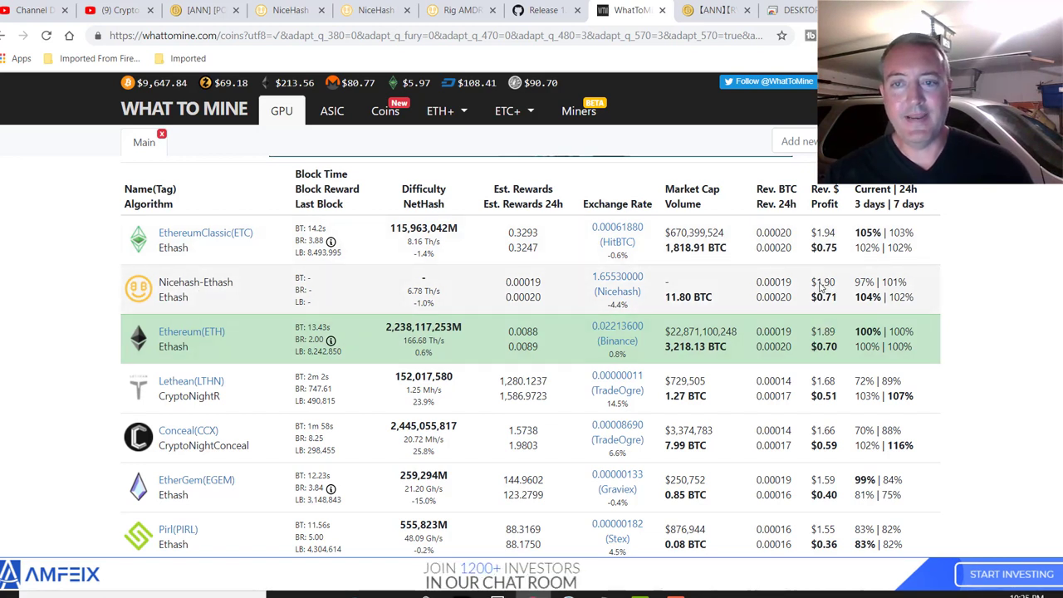
Step: Check NvidiaRig's session, deselect the 570 and 580 on WhatToMine, and calculate profitability for one 1060, one 1070Ti and two 1660Ti
left_click(787, 12)
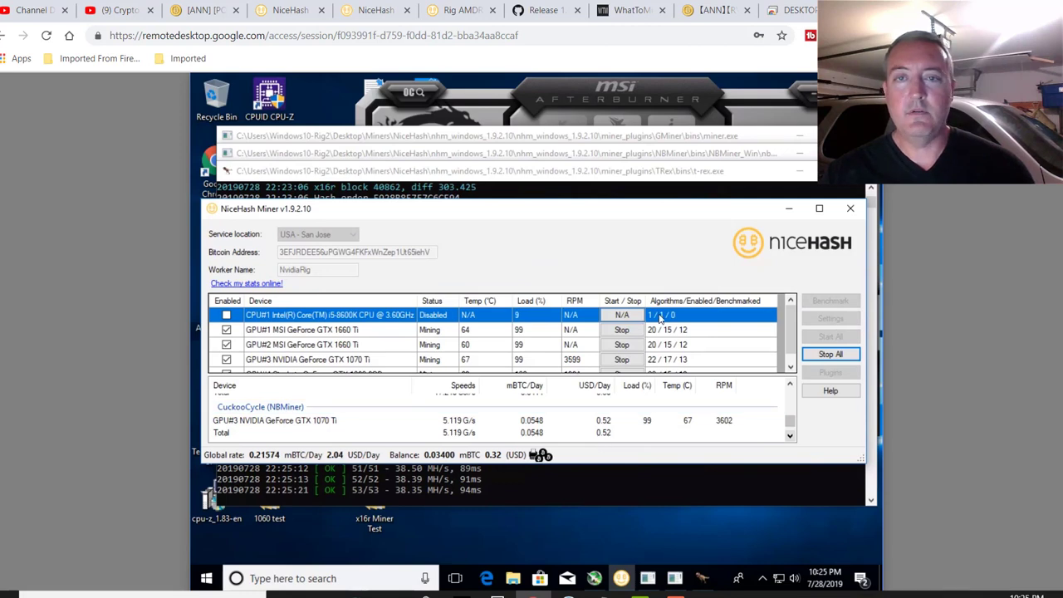
left_click(610, 10)
scroll(538, 203, "up", 10)
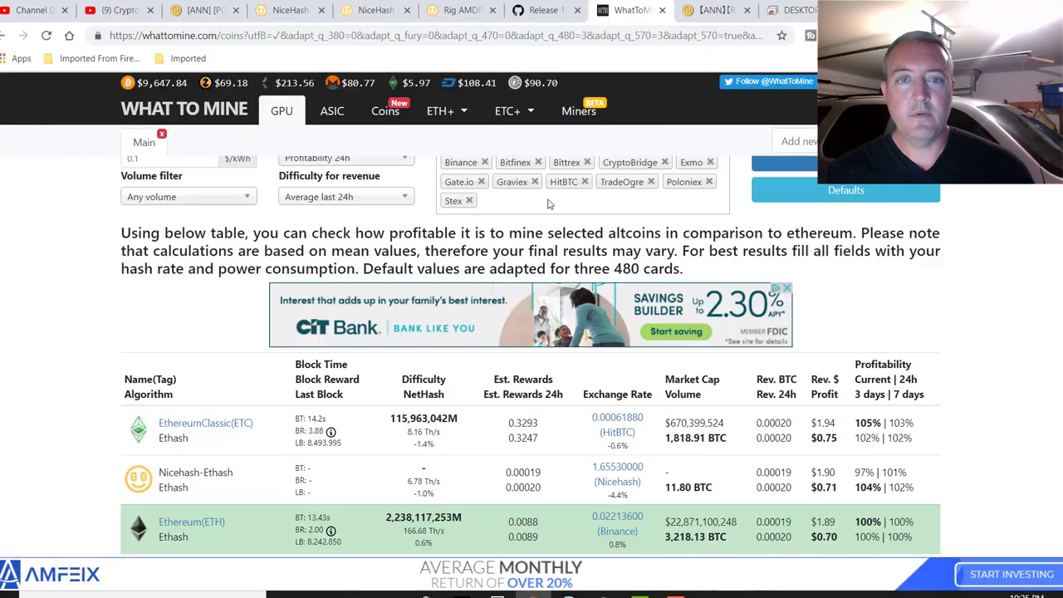
left_click(469, 171)
left_click(544, 170)
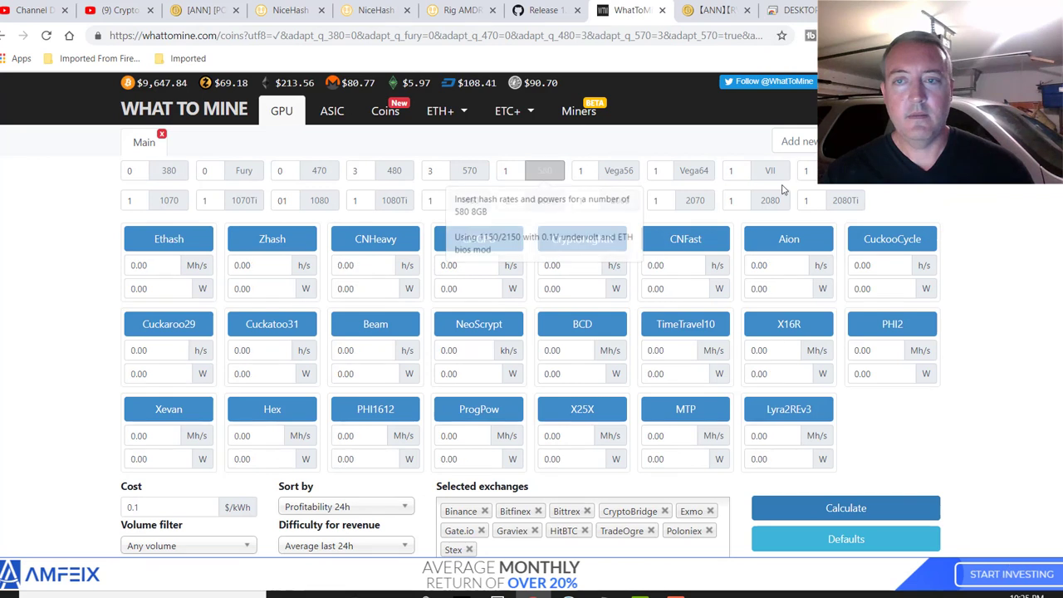
left_click(845, 170)
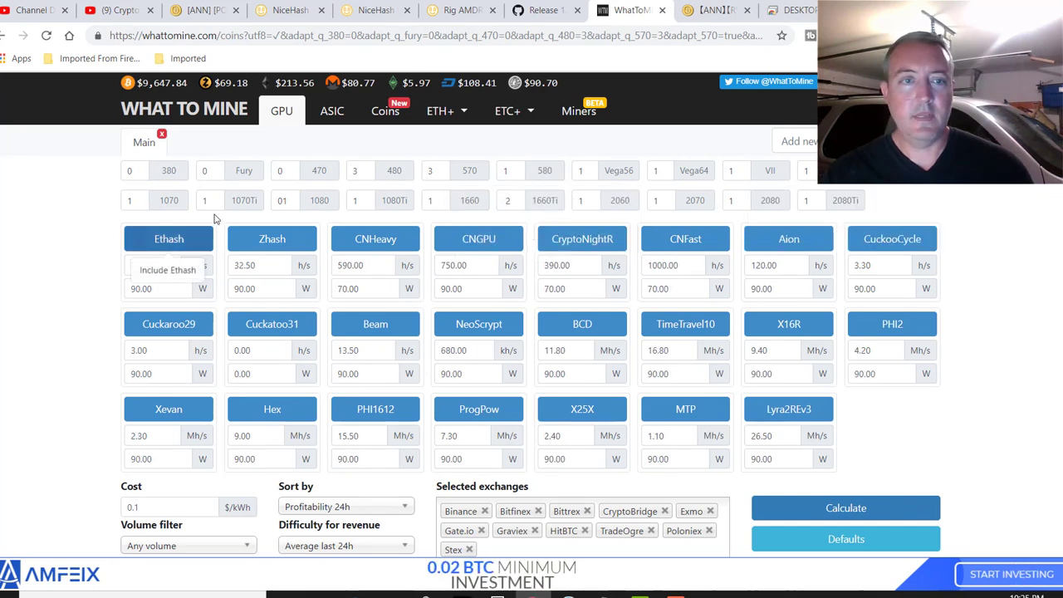
left_click(239, 202)
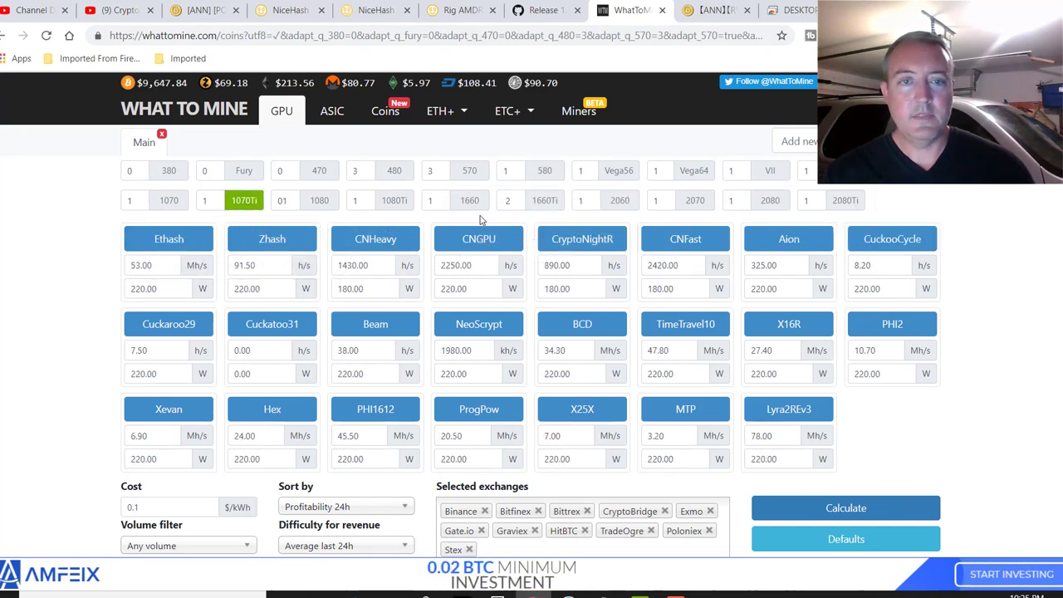
left_click(544, 200)
left_click(847, 506)
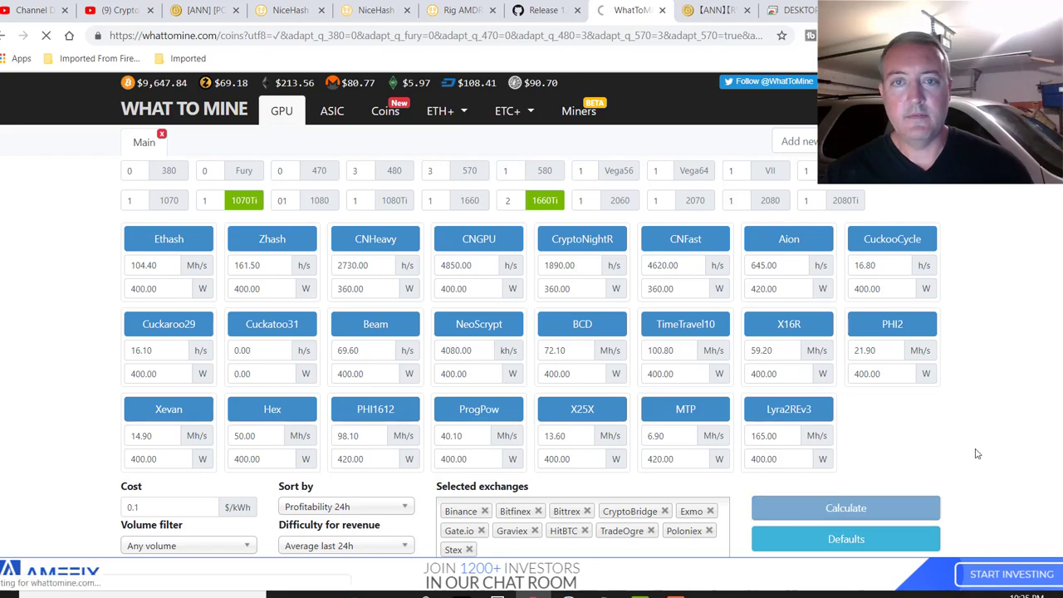
Step: Compare the Nicehash-X16R, Nicehash-MTP and Nicehash-CuckooCycle revenues with the global rates in the NvidiaRig and AMDRig remote sessions
scroll(975, 453, "down", 9)
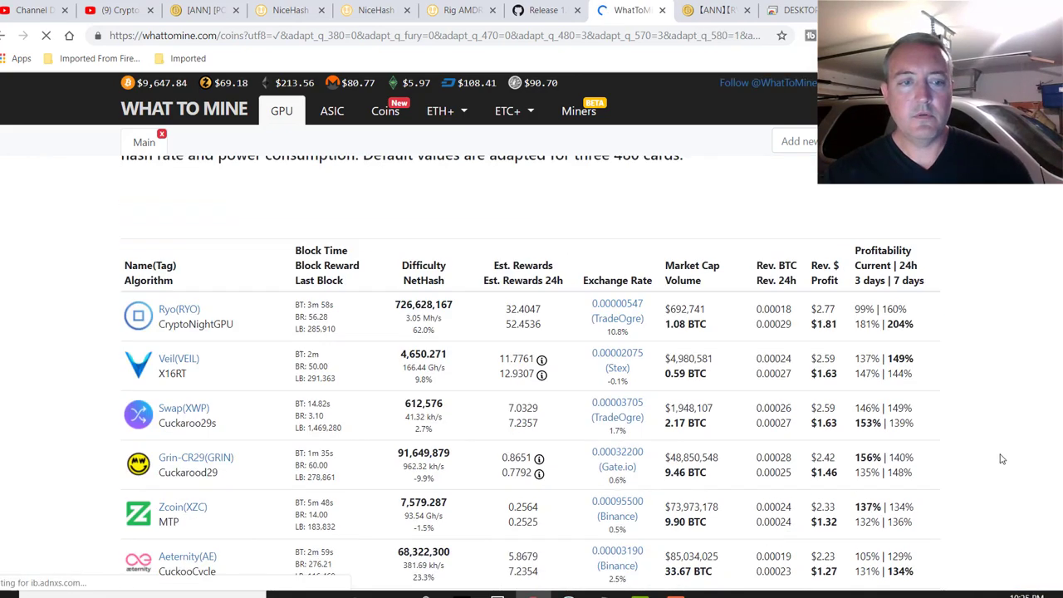
scroll(1000, 459, "down", 3)
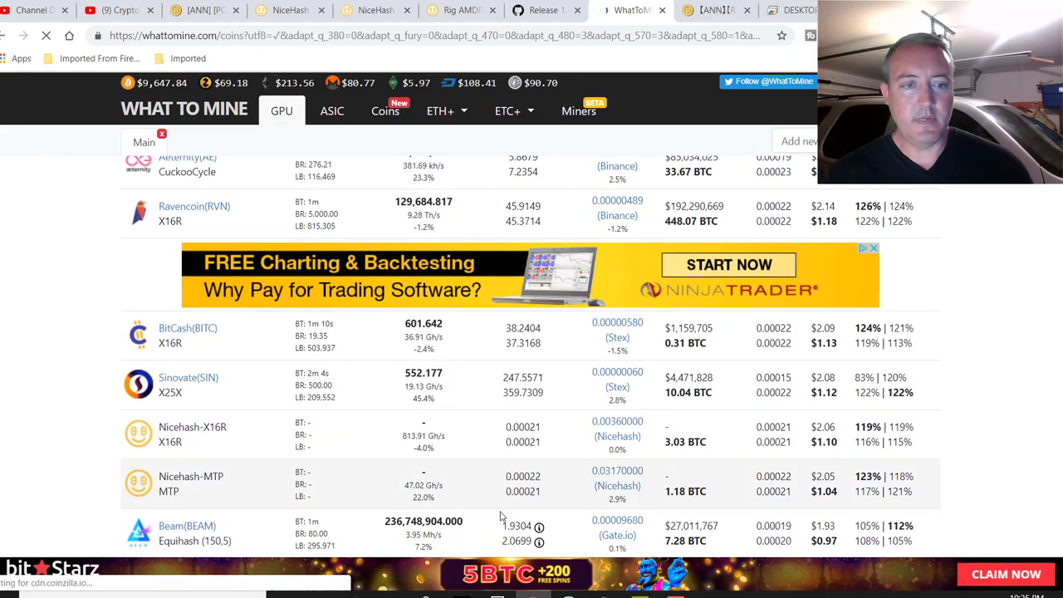
scroll(558, 473, "down", 1)
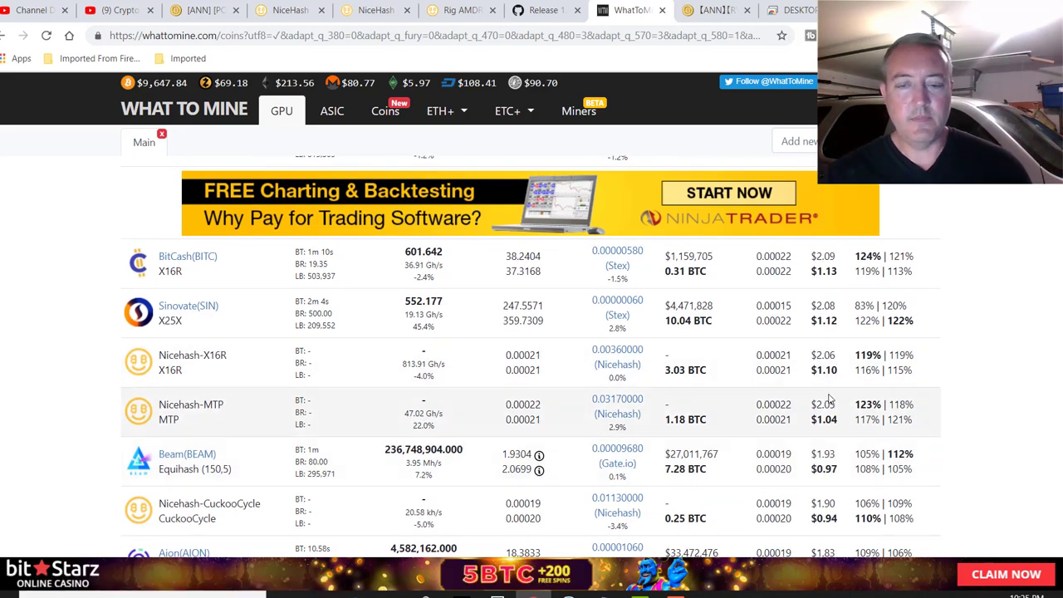
left_click(792, 11)
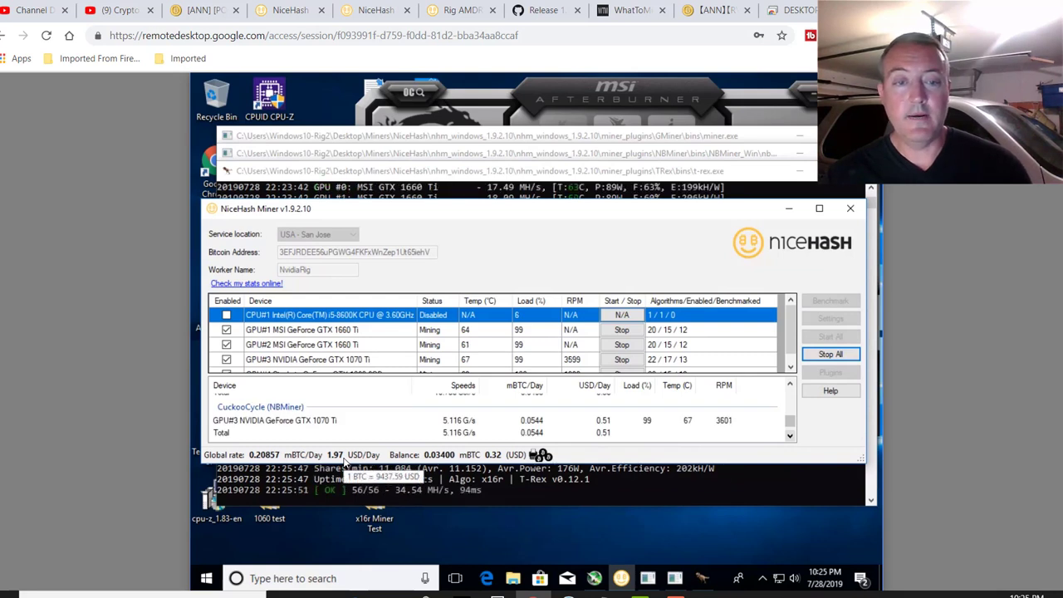
left_click(797, 12)
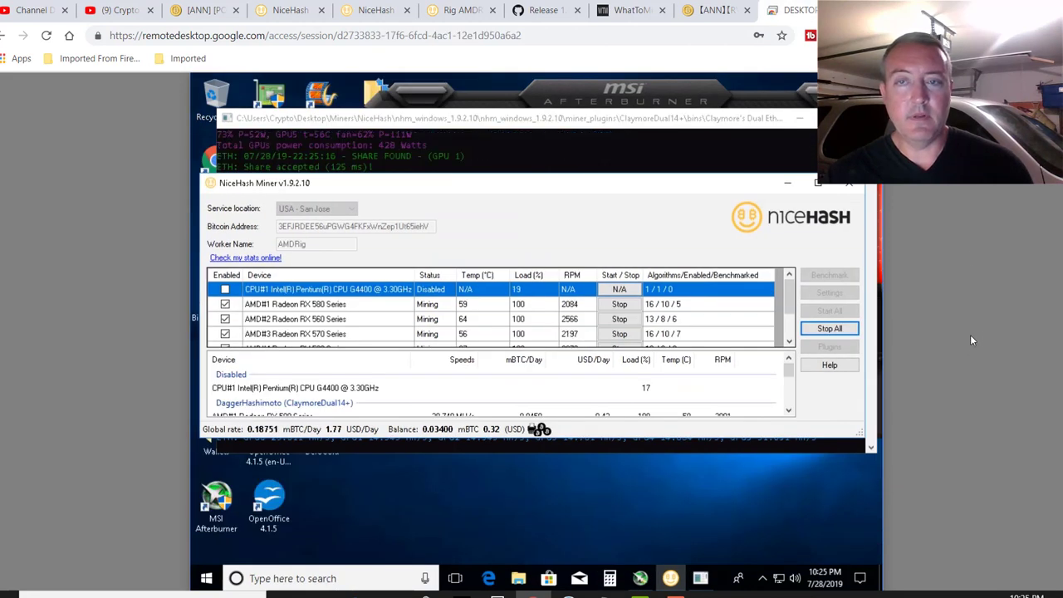
Step: Review the NiceHash revenue estimates on WhatToMine again and check them against the global rate in AMDRig's remote session
left_click(631, 10)
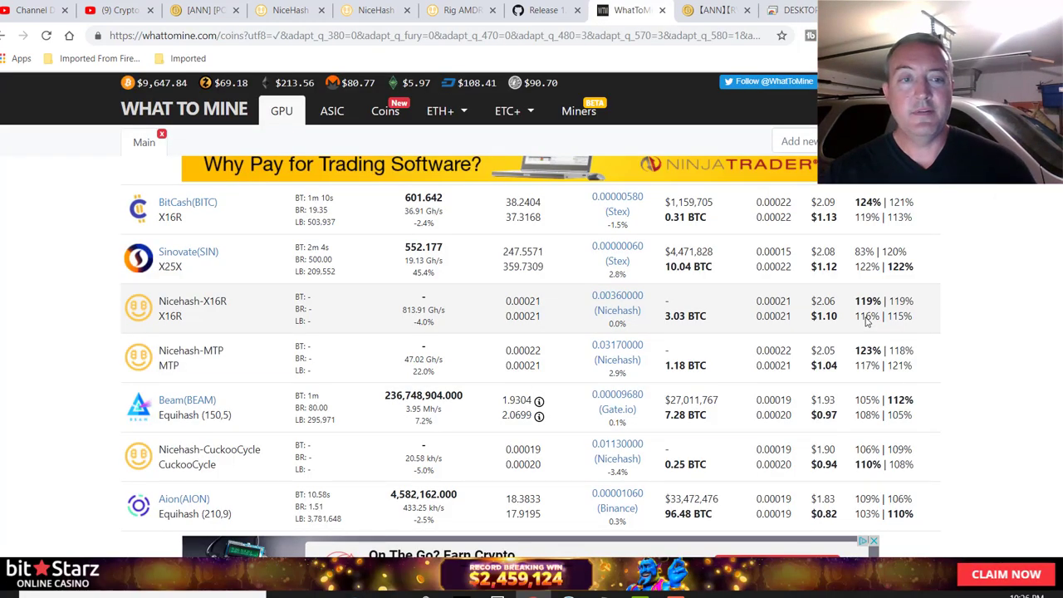
left_click(798, 10)
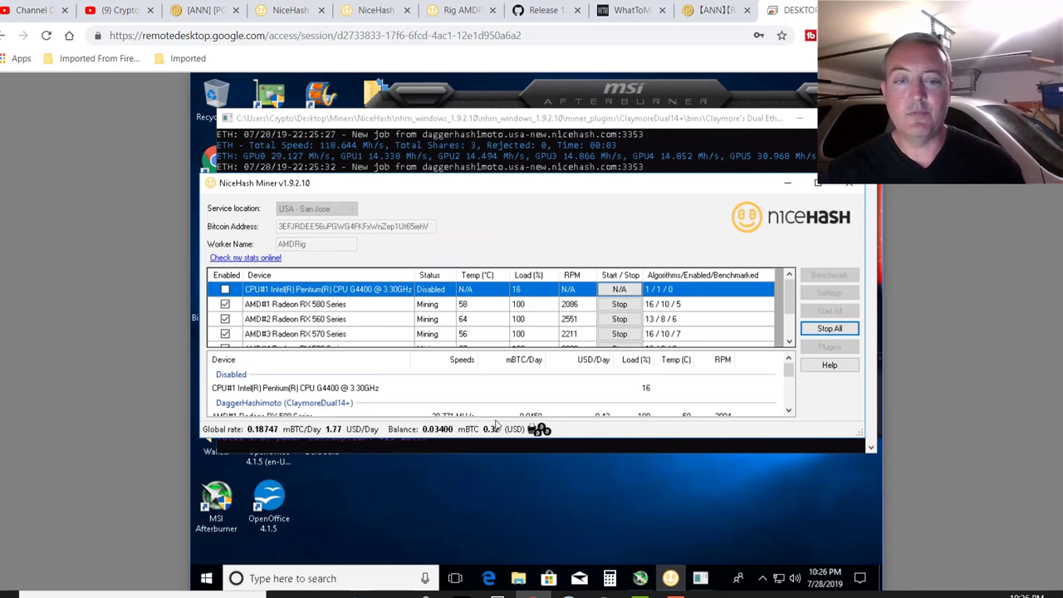
mouse_move(372, 432)
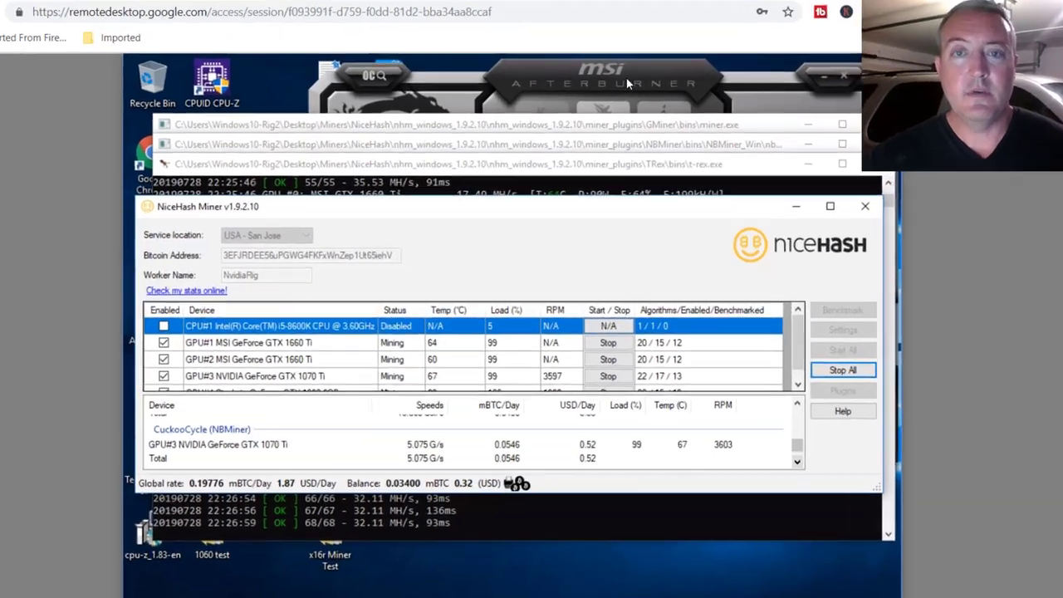
Step: In NvidiaRig's session, bring up MSI Afterburner and review the overclock settings for the GTX 1070 Ti, GTX 1060 6GB and GTX 1660 Ti
left_click(638, 93)
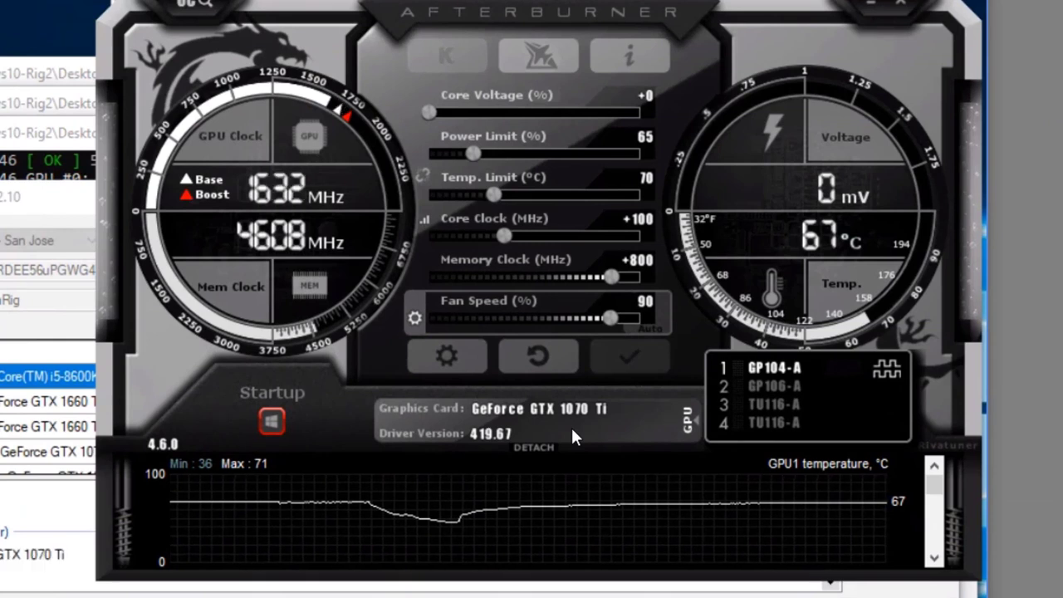
left_click(781, 386)
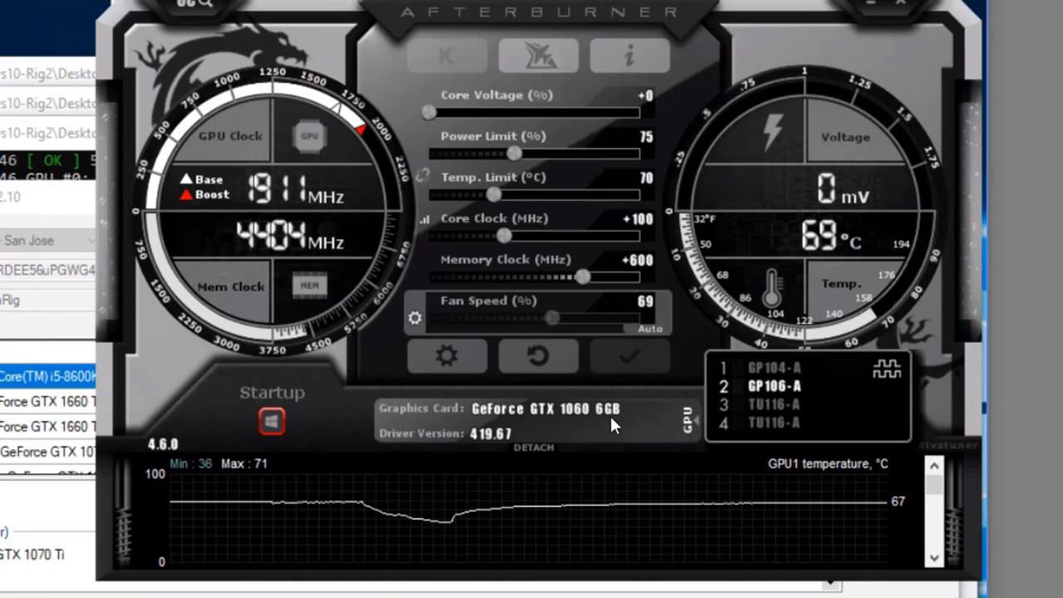
left_click(764, 406)
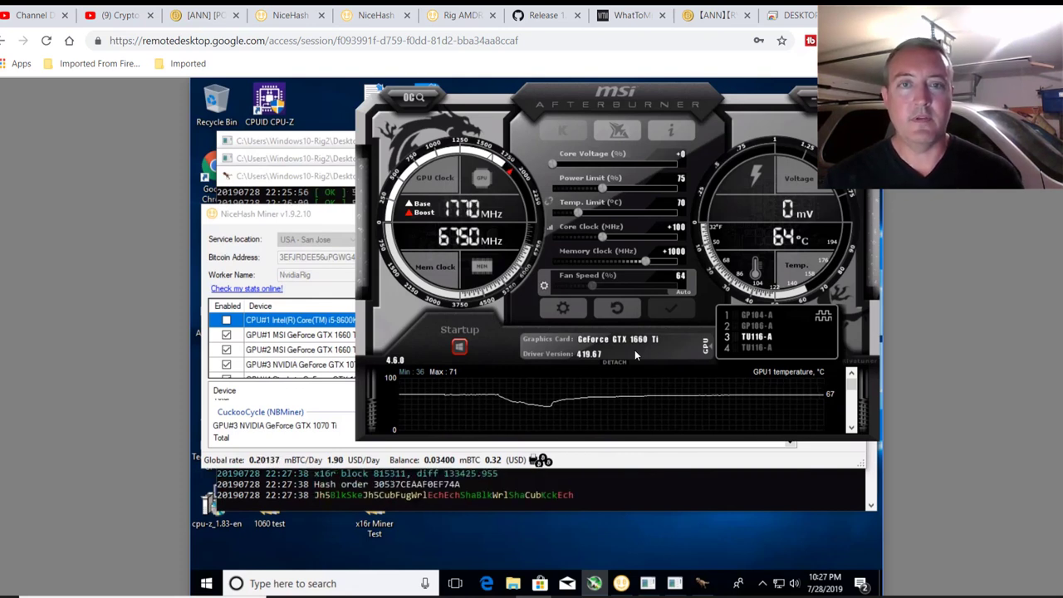
Step: Review AMDRig's Afterburner settings for the RX 580, RX 560 and RX 570 cards, and bring NiceHash Miner back in front
left_click(773, 13)
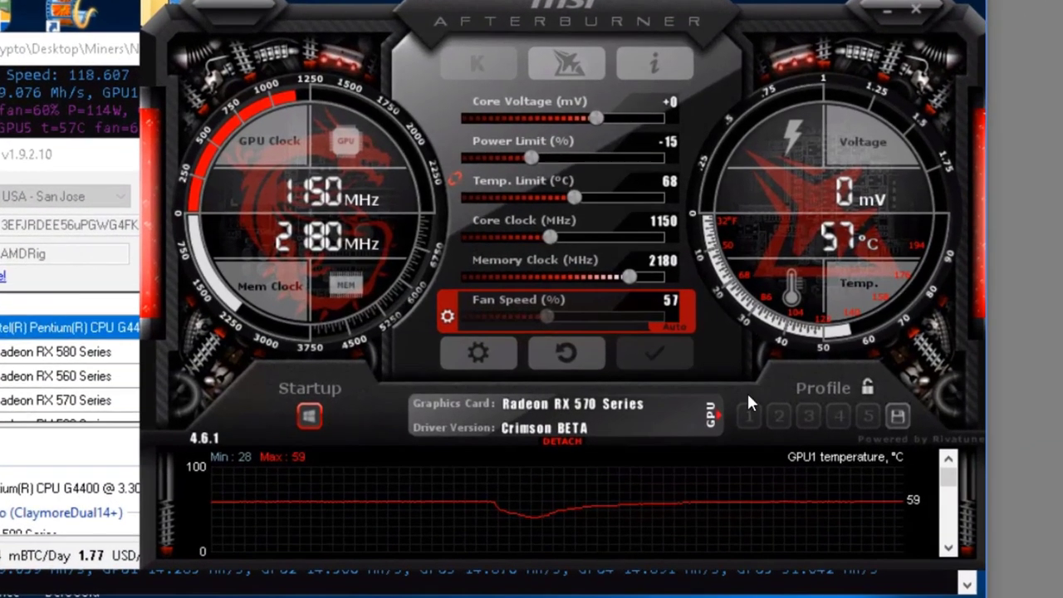
left_click(715, 420)
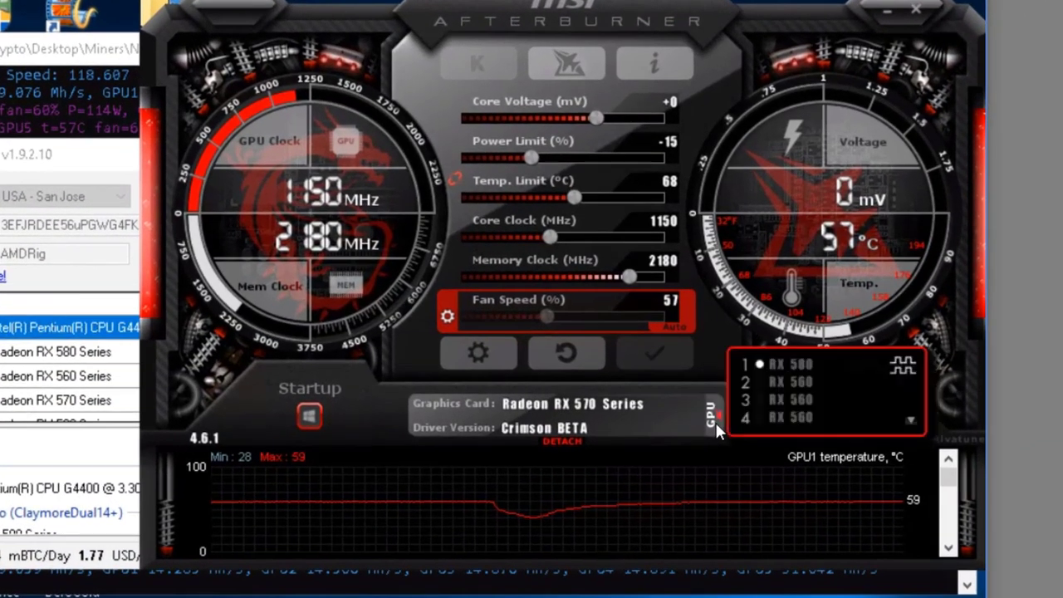
left_click(790, 365)
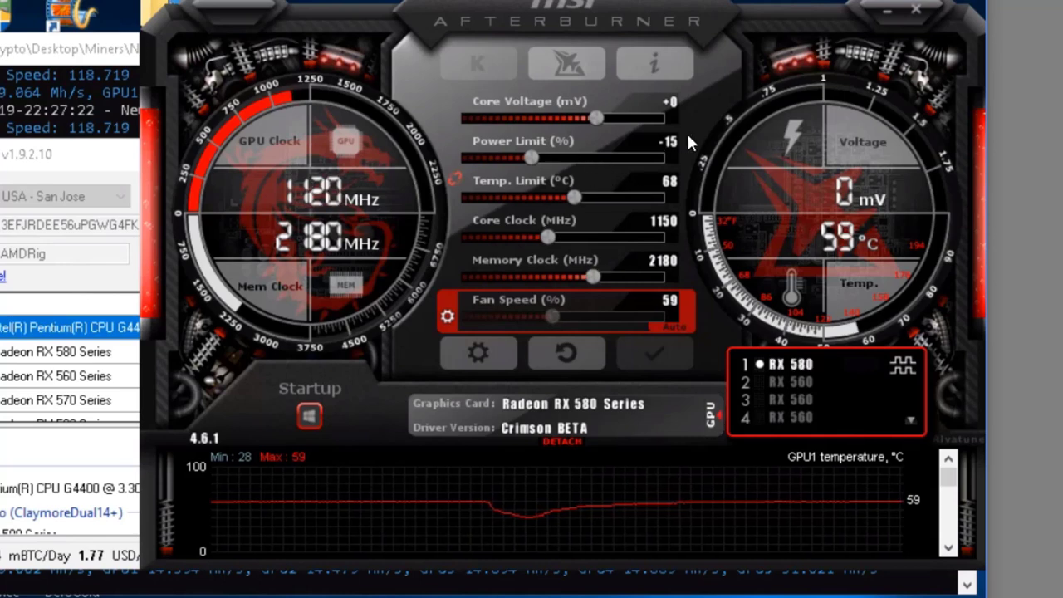
left_click(791, 382)
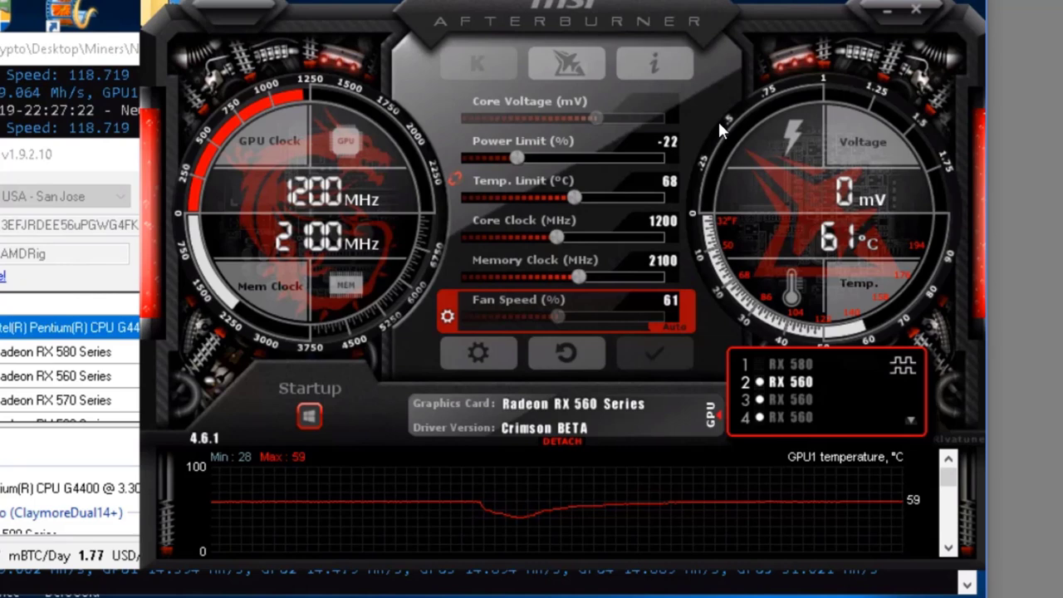
left_click(909, 420)
left_click(796, 381)
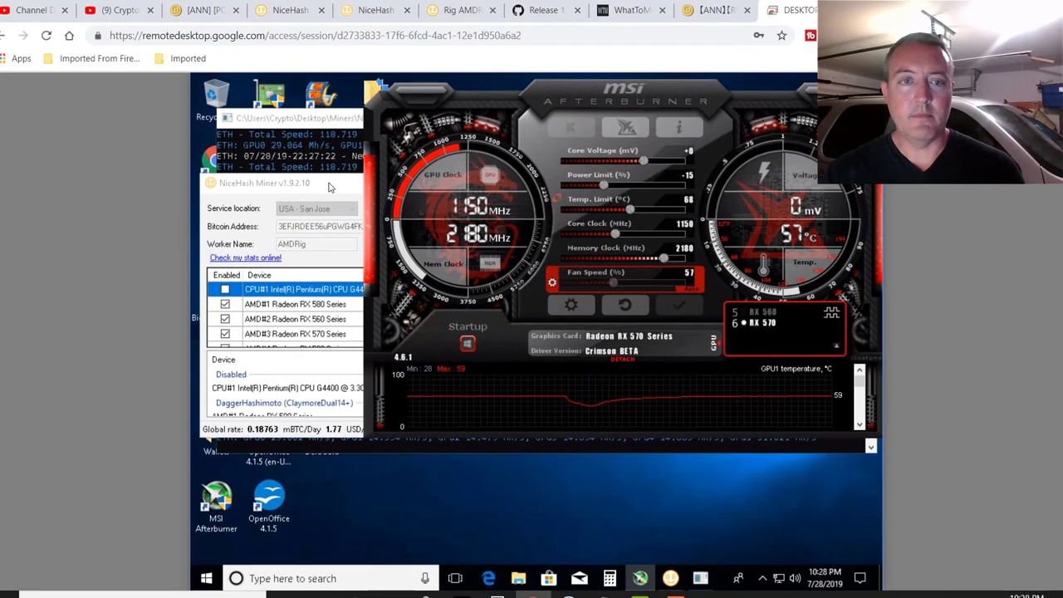
left_click(328, 188)
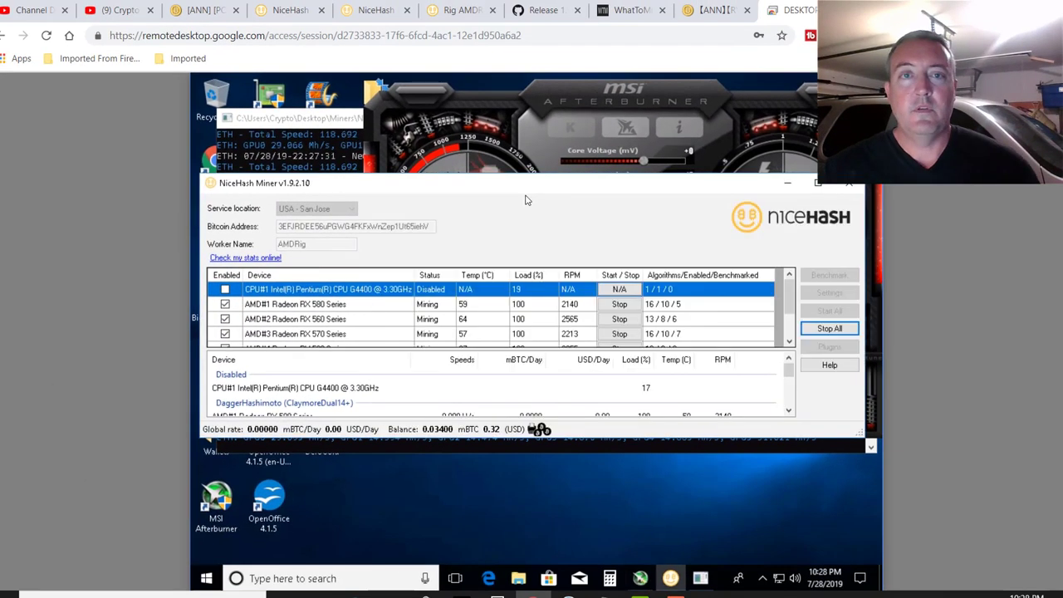
Step: Open the NiceHash wallets overview, reveal the Bitcoin (BTC) deposit address and copy it
left_click(460, 11)
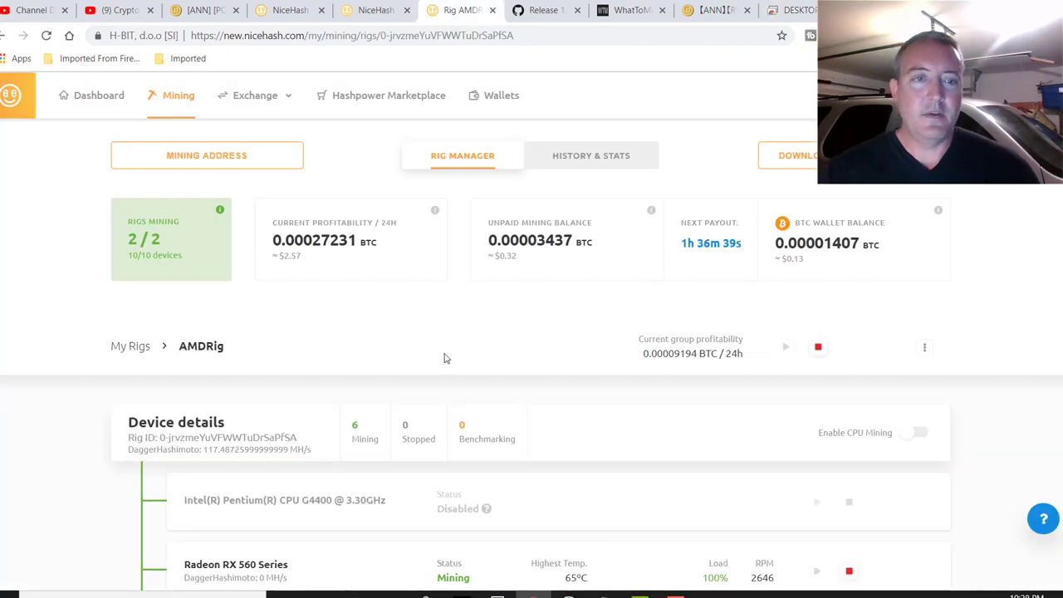
left_click(501, 98)
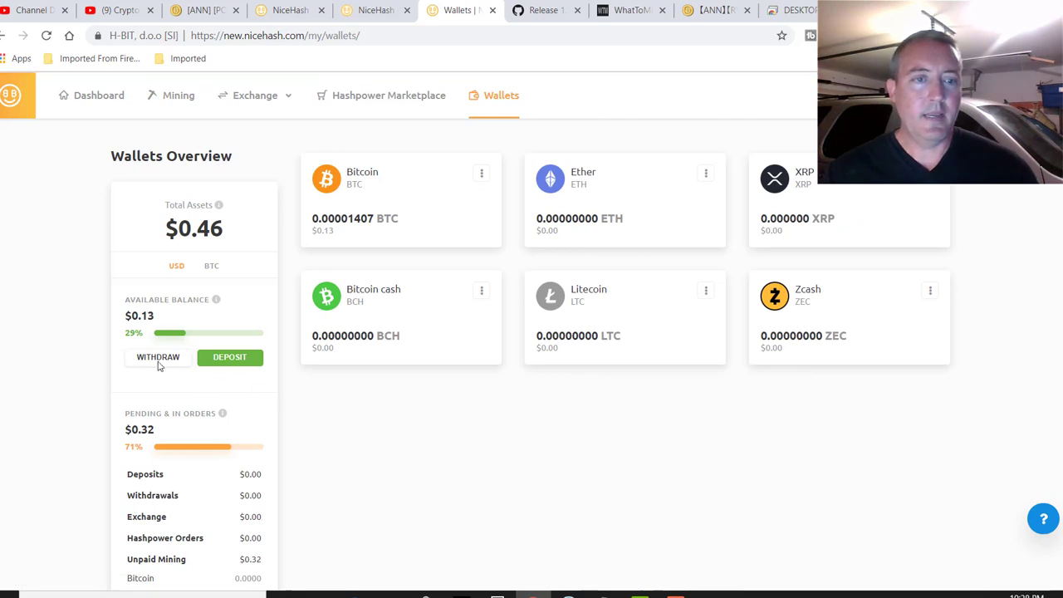
left_click(222, 360)
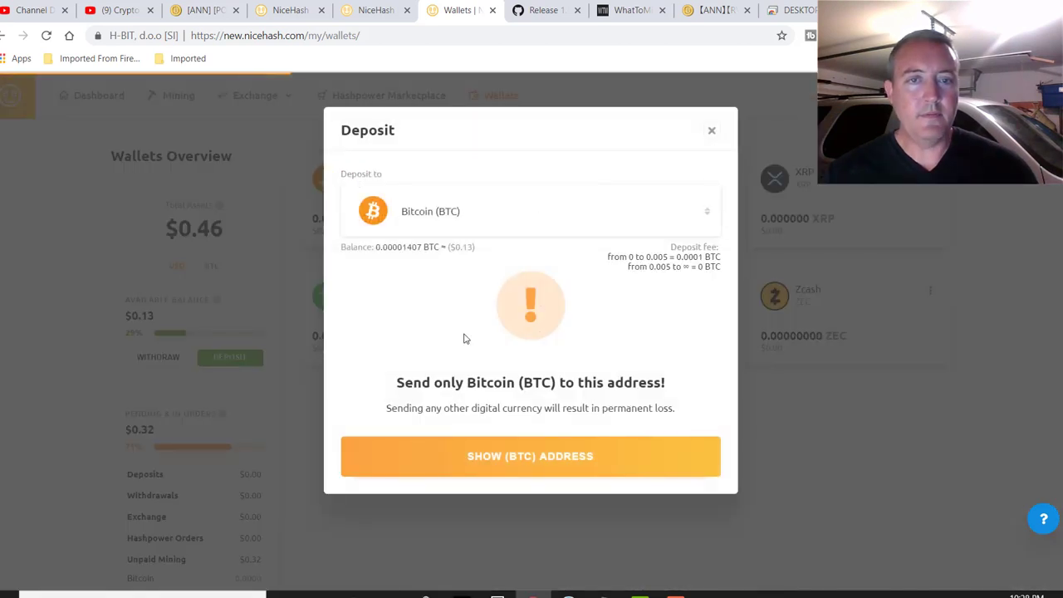
left_click(550, 470)
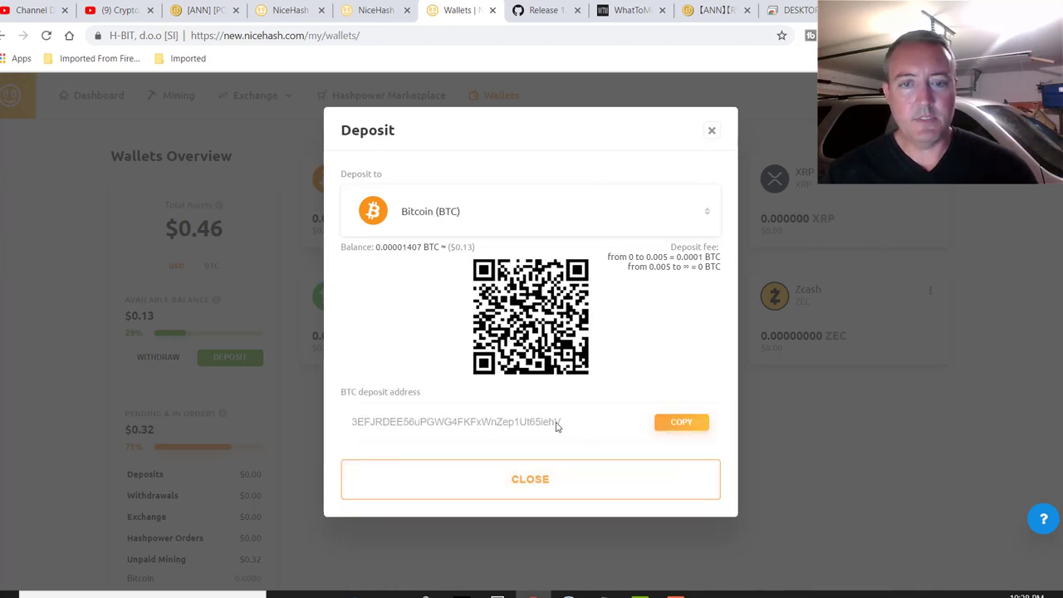
left_click(669, 430)
Step: Check the Bitcoin address and worker name fields in both rigs' NiceHash Miner windows, recopying the deposit address from the wallet in between
left_click(797, 10)
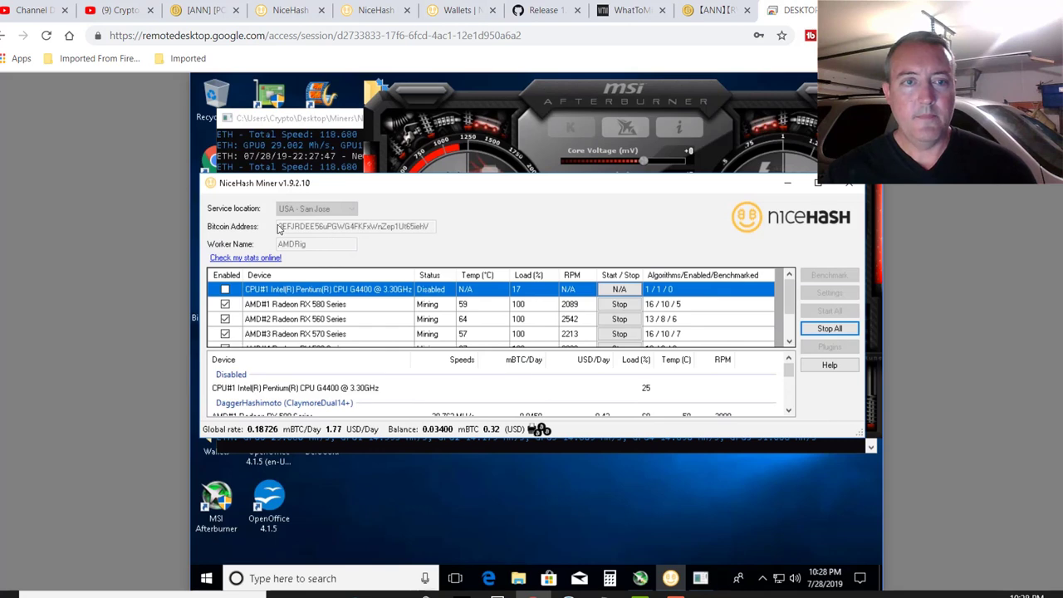
left_click(458, 10)
left_click(674, 424)
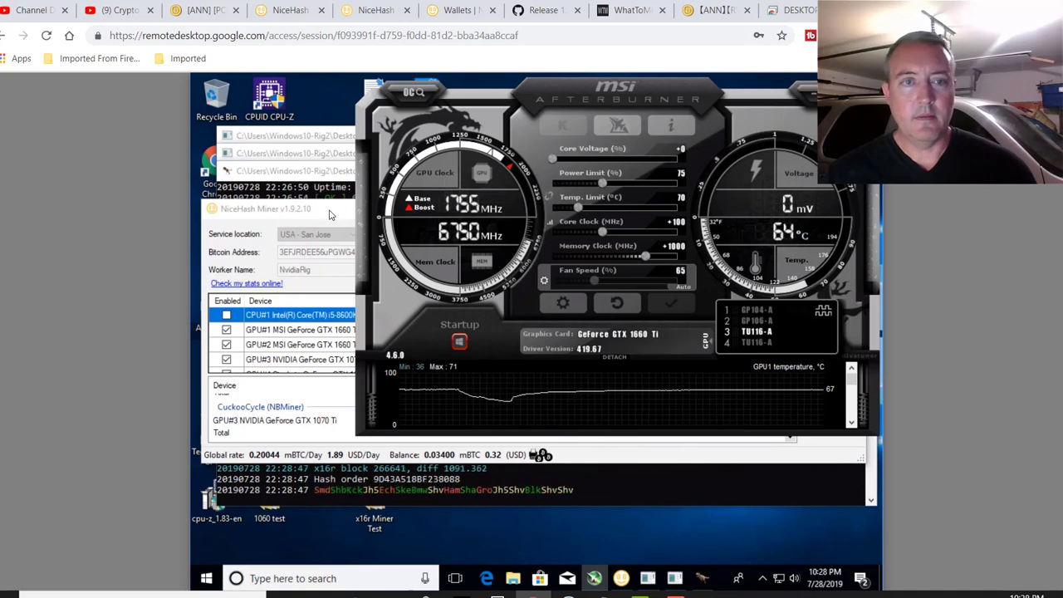
left_click(350, 267)
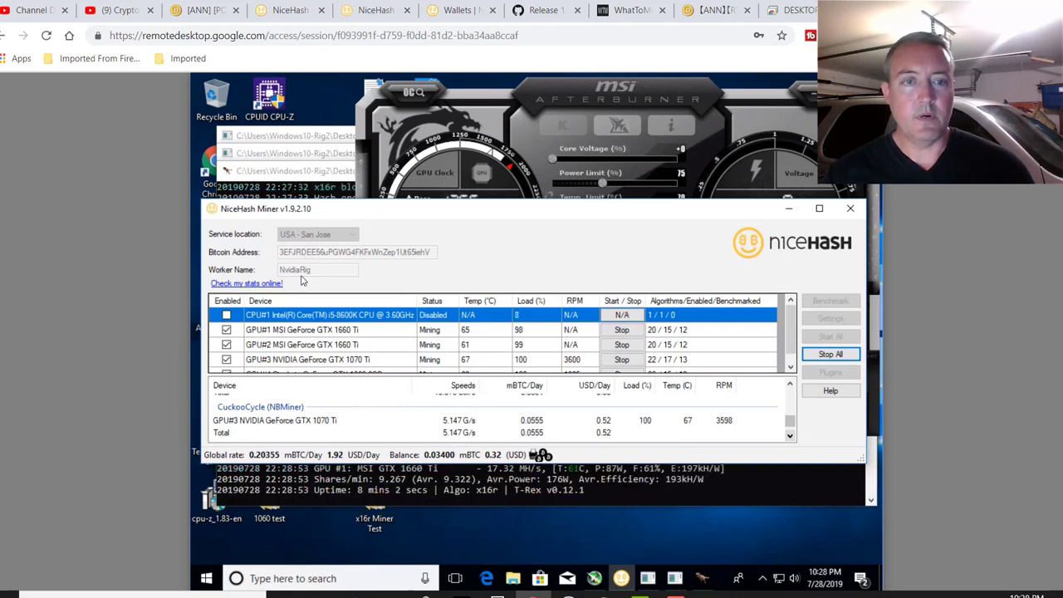
key("ctrl+Tab")
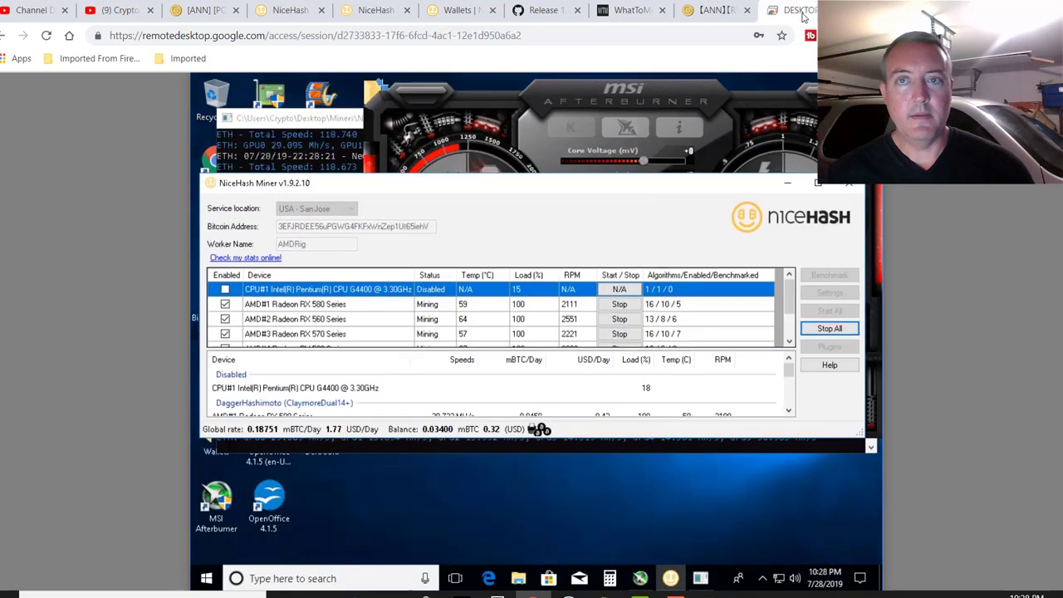